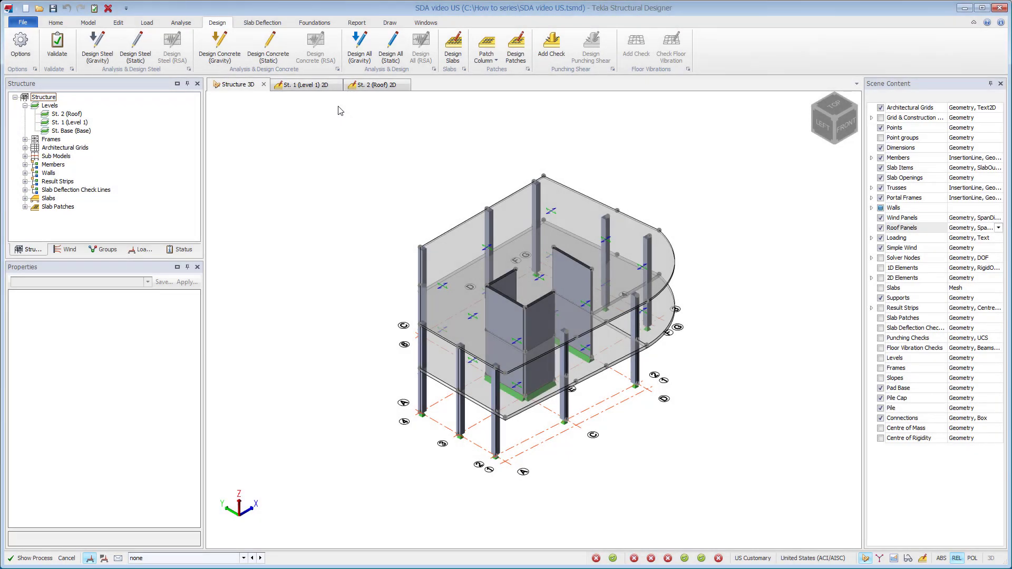
# Step: Run Design Concrete (Static), then Design Slabs and Design Patches until both floor slabs pass
pyautogui.click(282, 25)
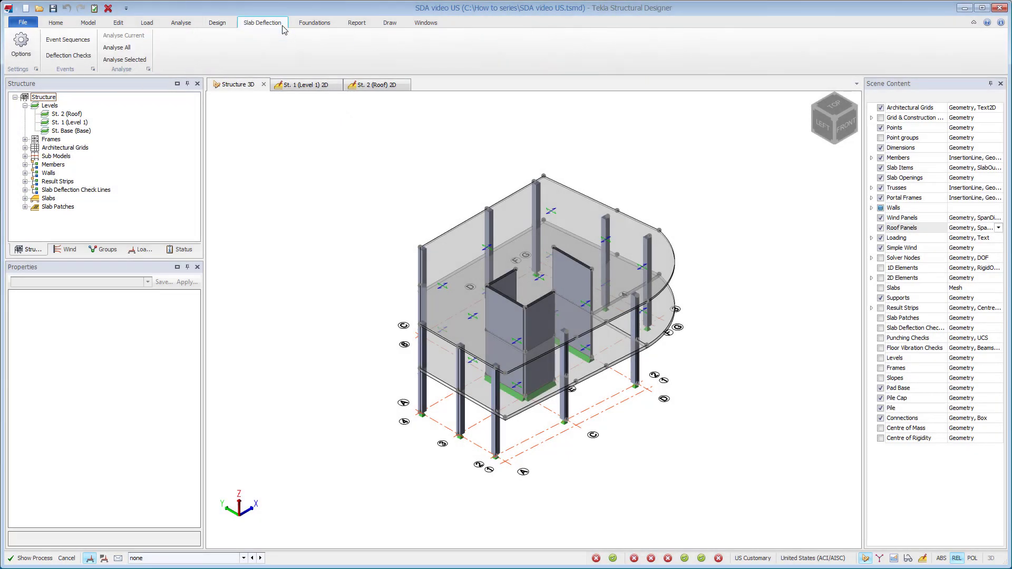
pyautogui.click(226, 27)
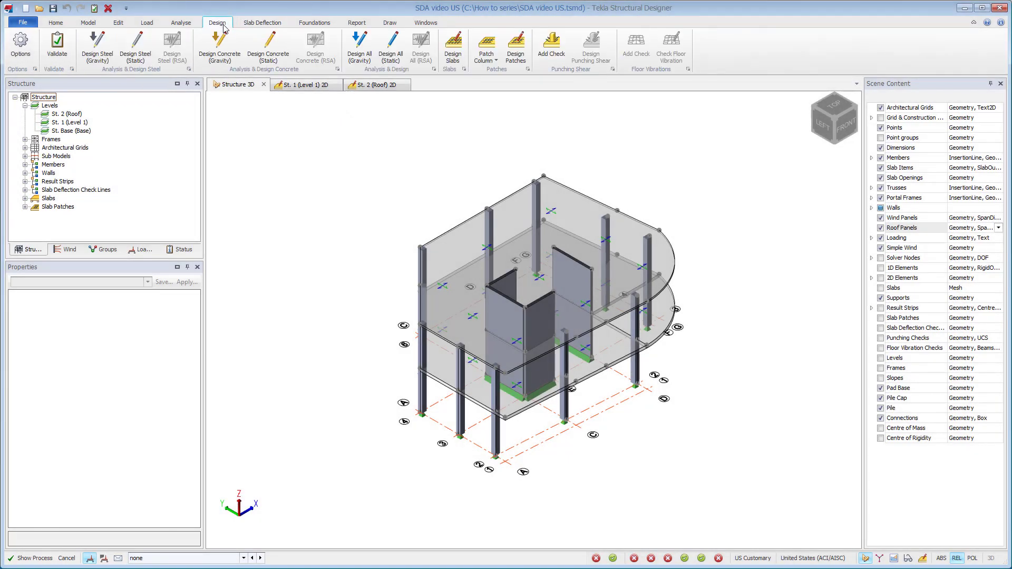
pyautogui.click(275, 47)
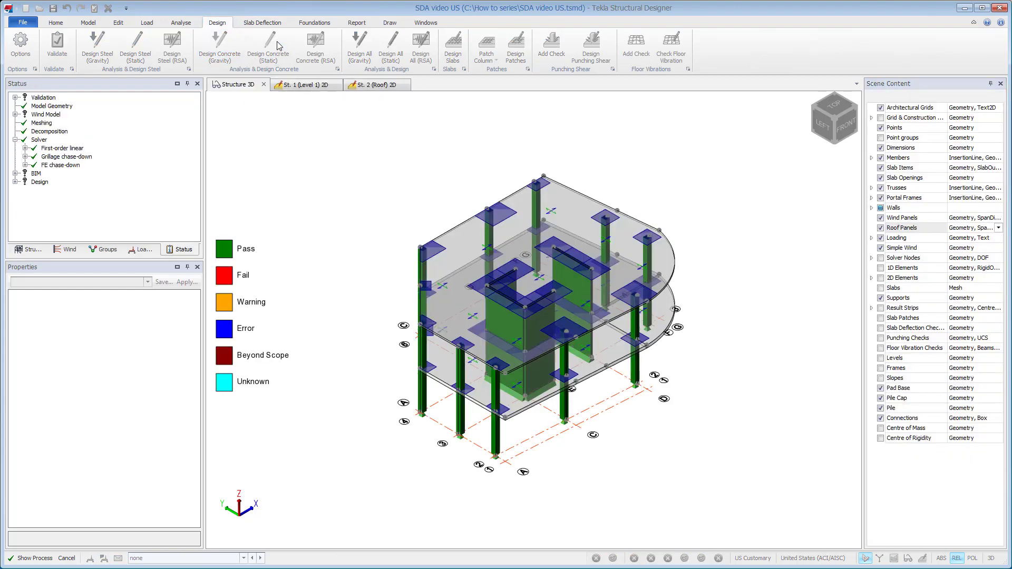
pyautogui.click(217, 23)
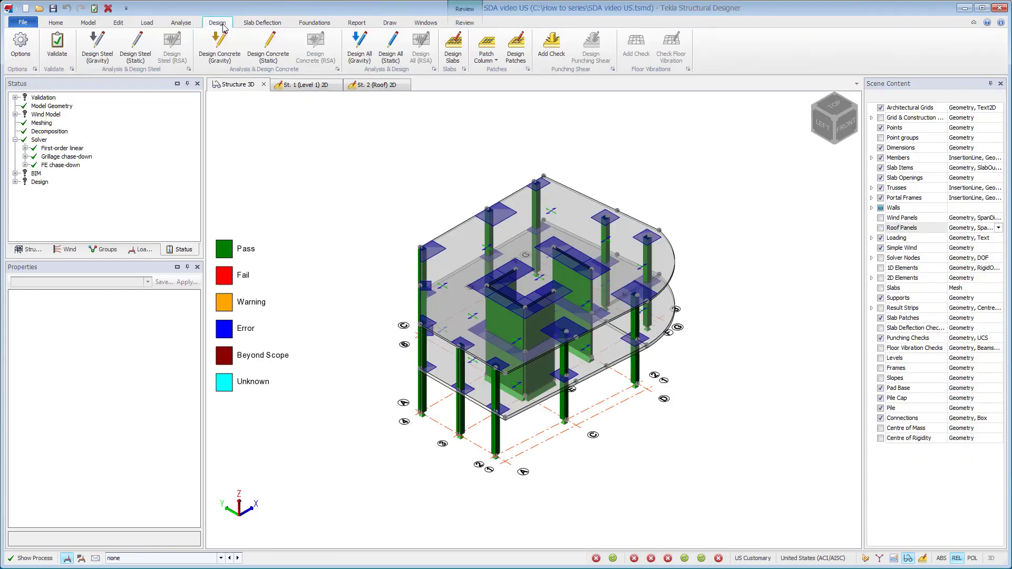
pyautogui.click(455, 55)
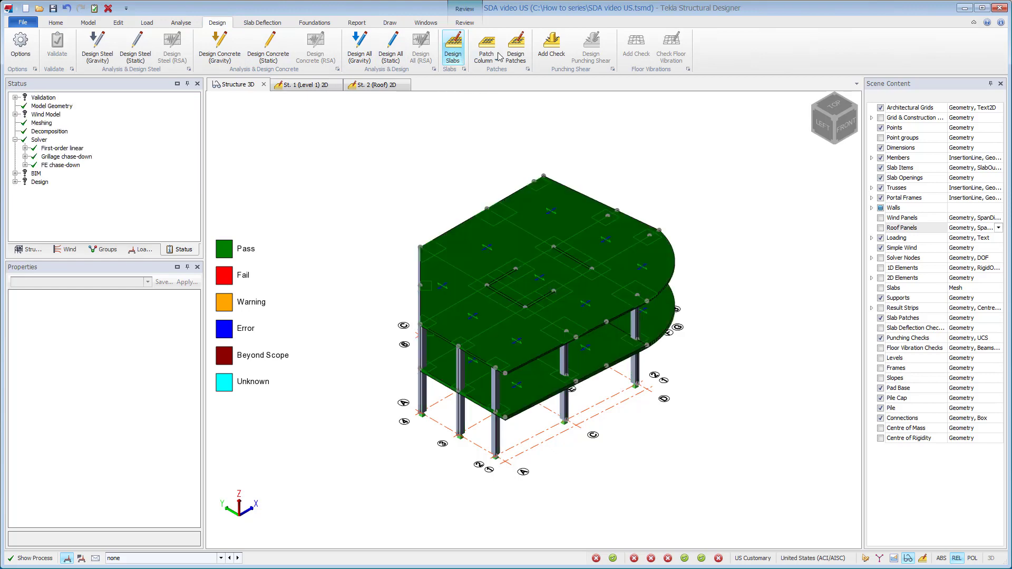
pyautogui.click(515, 55)
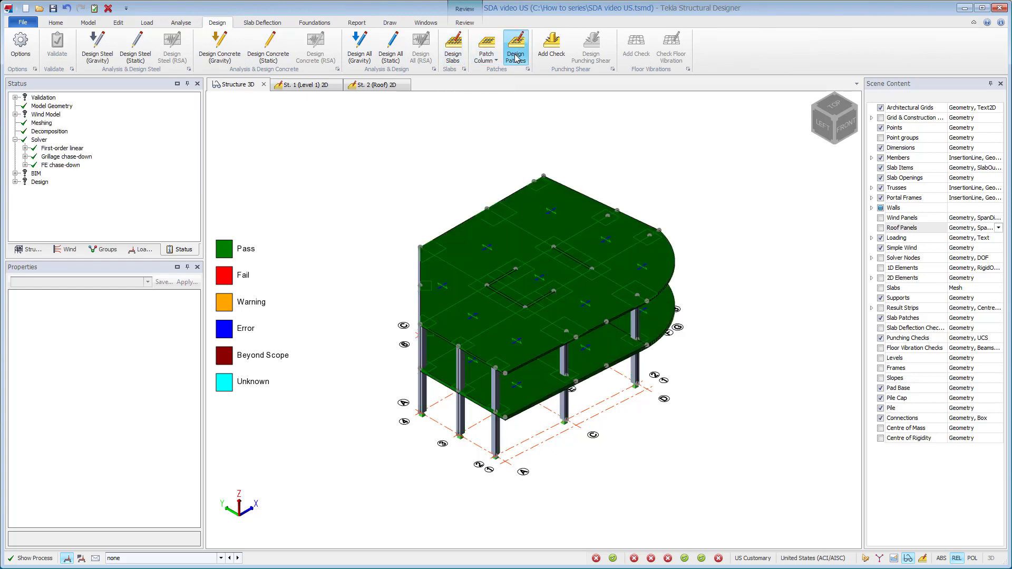
# Step: Display the slab reinforcement layout with Slab set to Panel
pyautogui.click(465, 23)
pyautogui.click(505, 42)
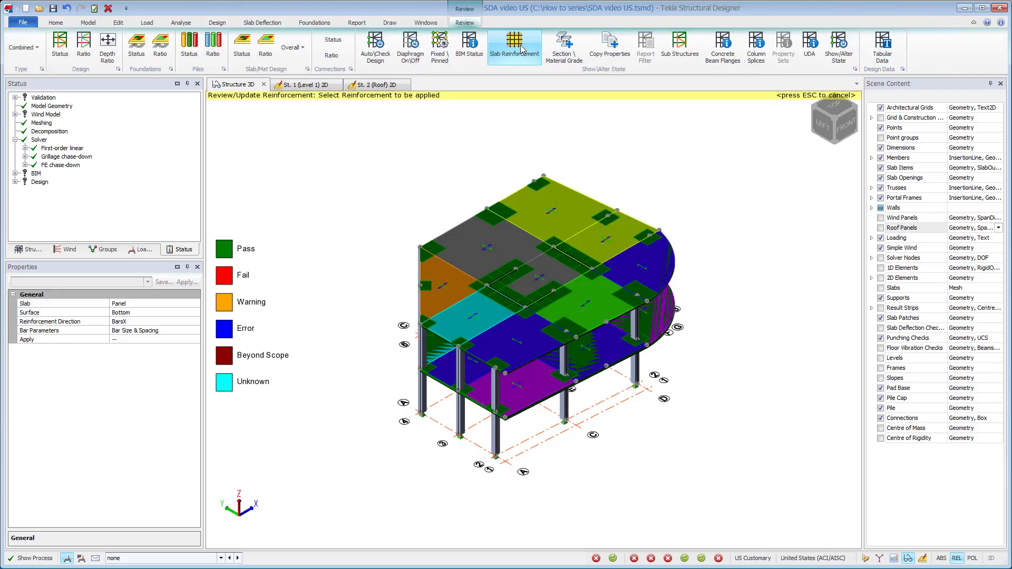
pyautogui.click(157, 308)
pyautogui.scroll(-1, 157, 307)
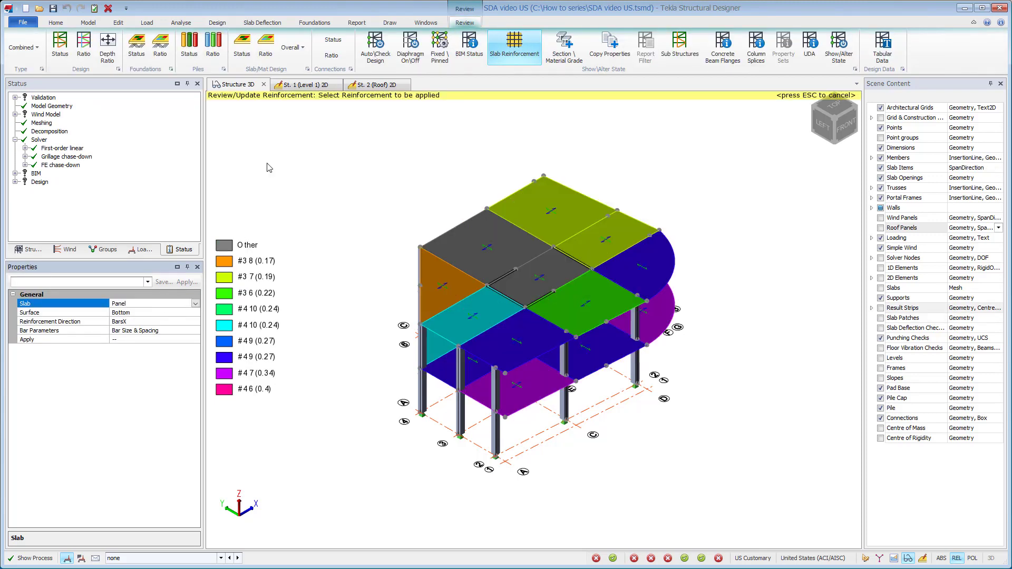
# Step: Confirm the top-left roof slab's deflection restraint constant is 4.0
pyautogui.press('Escape')
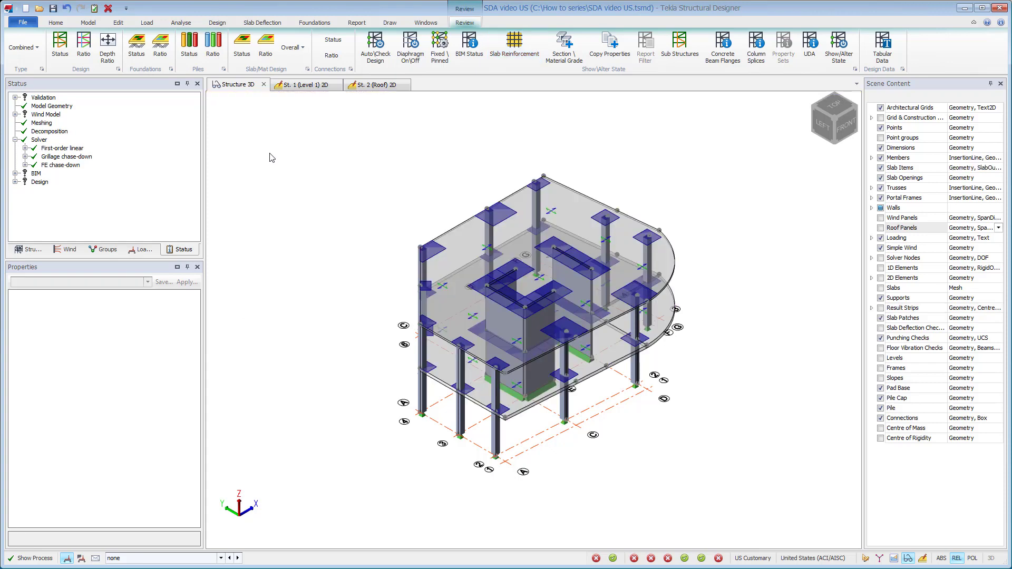
pyautogui.click(459, 247)
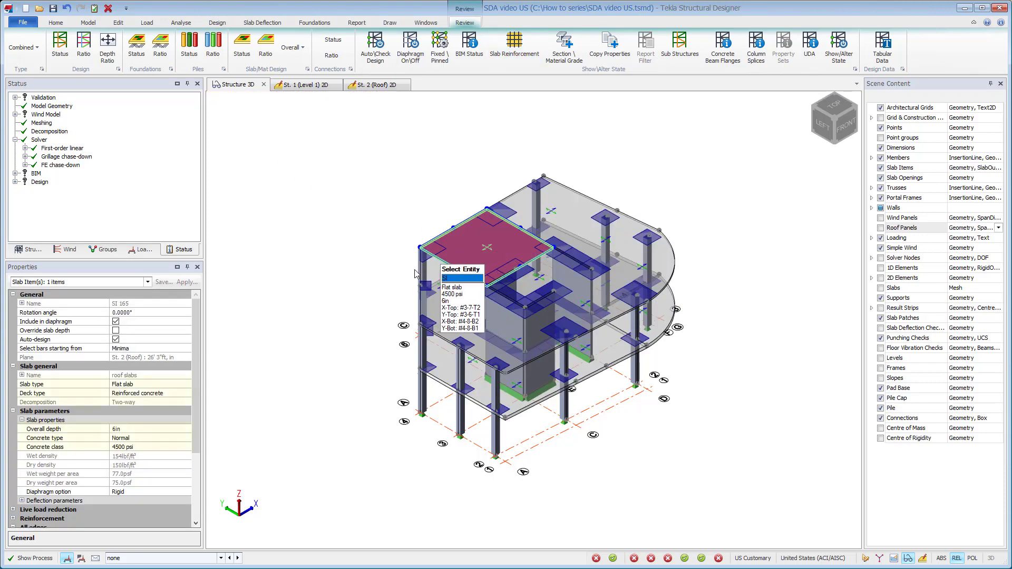
pyautogui.click(23, 500)
pyautogui.click(153, 509)
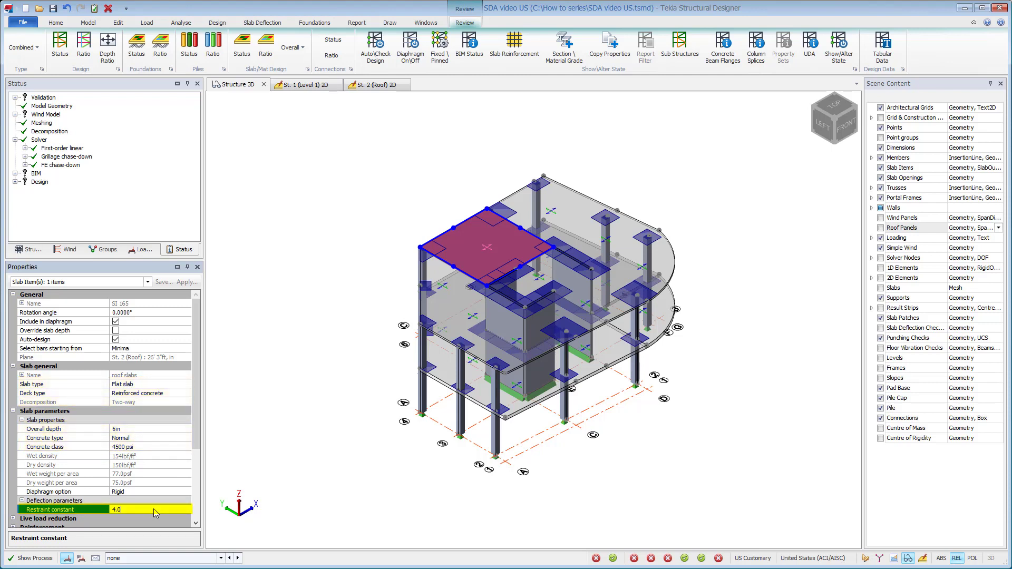
pyautogui.click(360, 226)
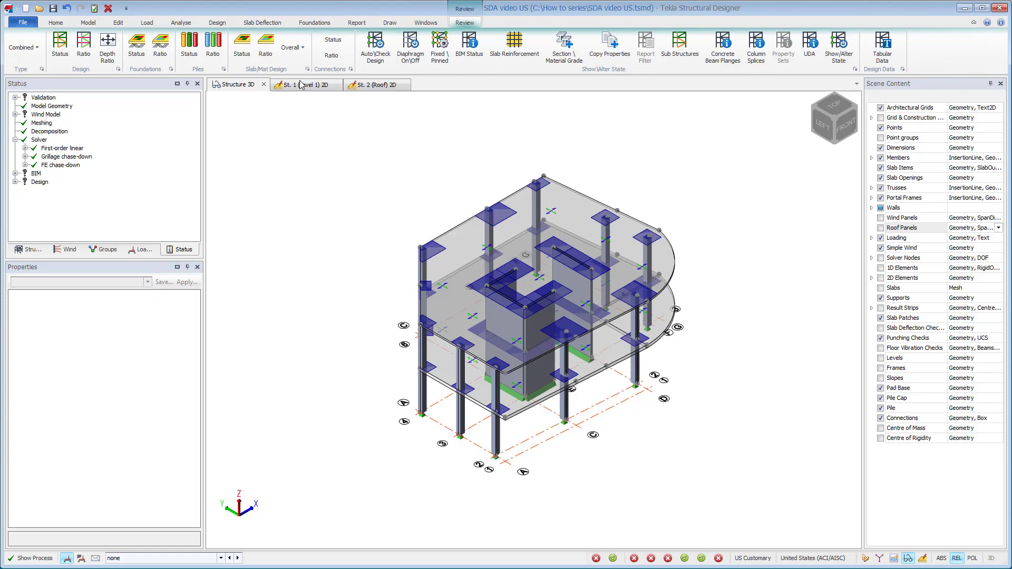
# Step: Browse every Model Settings page, leaving the aging coefficient user defined and shrinkage allowance 0.250
pyautogui.click(285, 22)
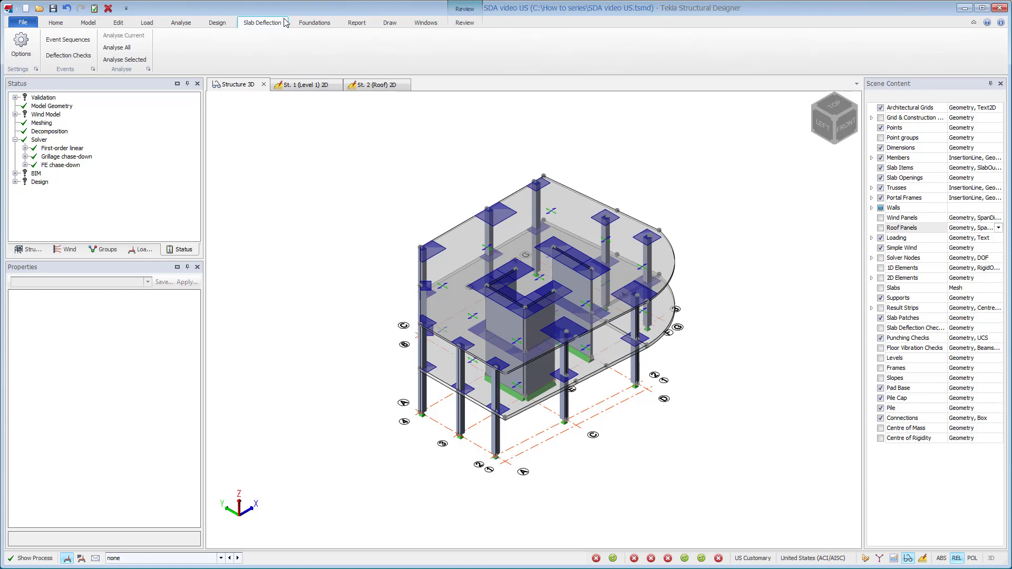
pyautogui.click(21, 45)
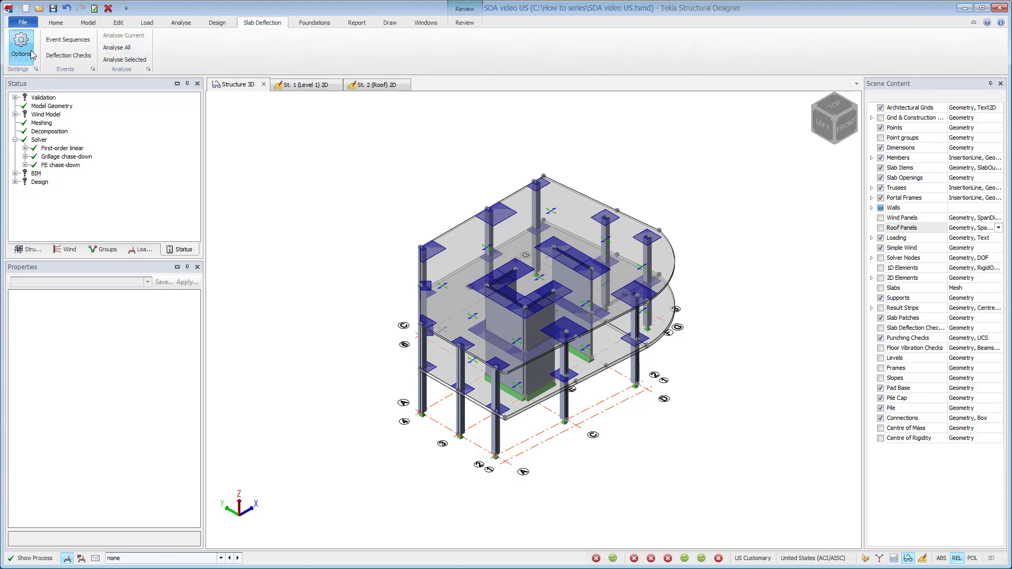
pyautogui.click(317, 213)
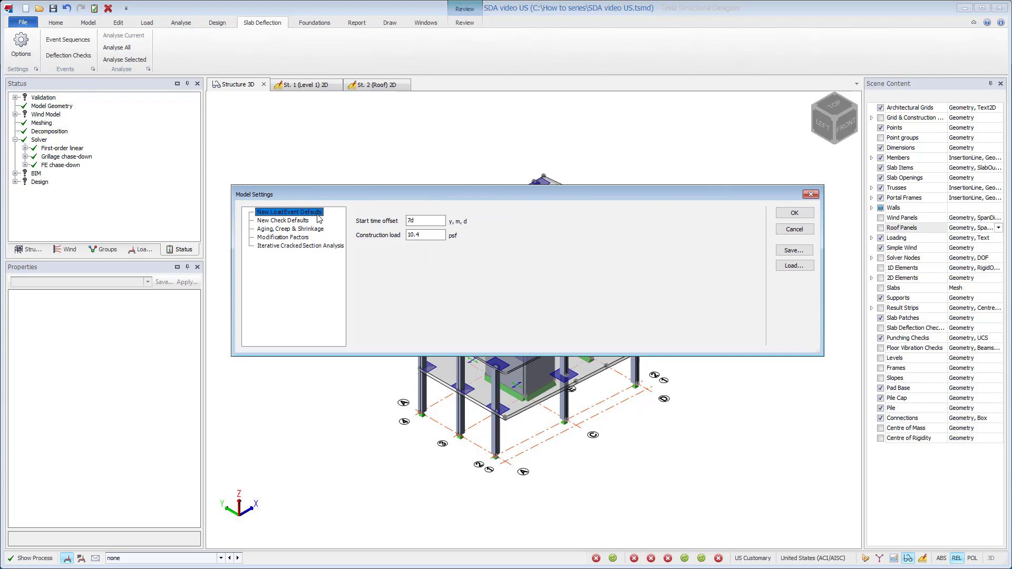
pyautogui.click(301, 221)
pyautogui.click(309, 229)
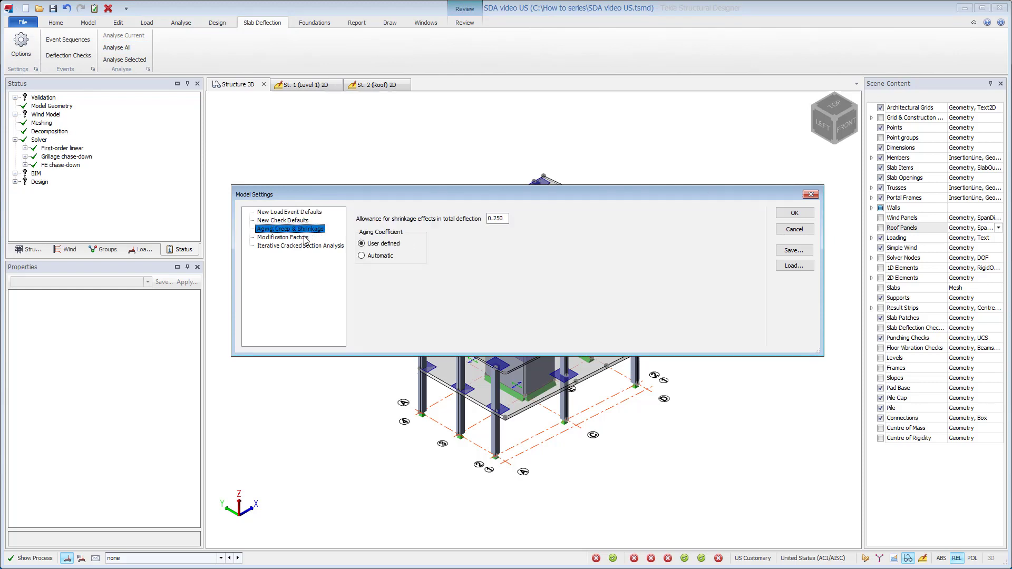
pyautogui.click(305, 238)
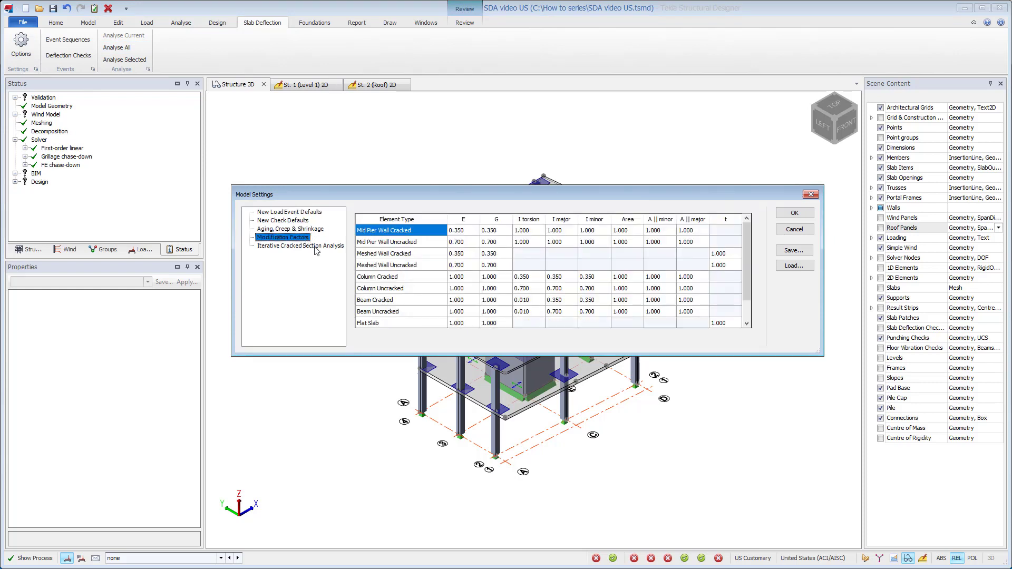
pyautogui.click(316, 247)
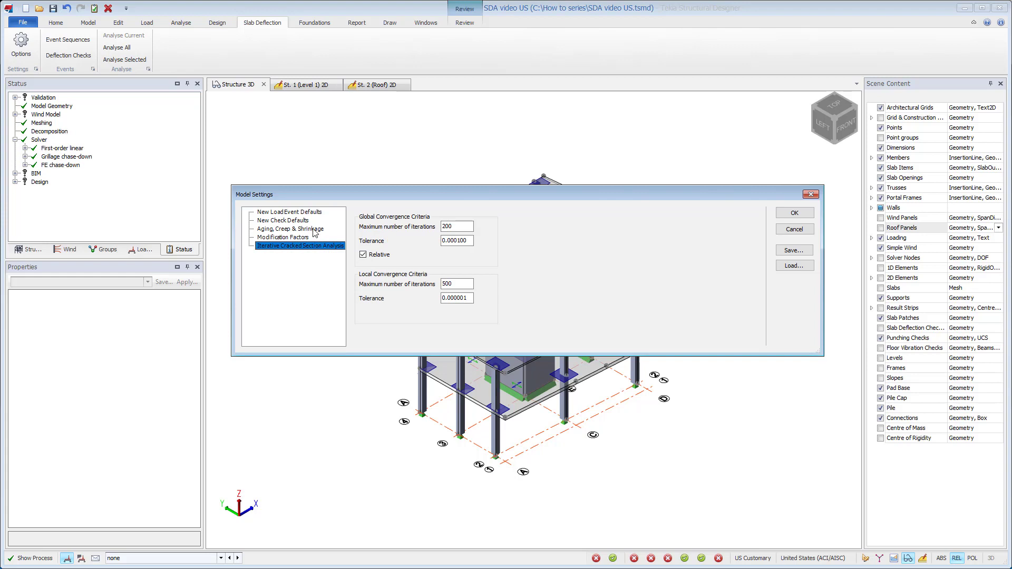
pyautogui.click(315, 230)
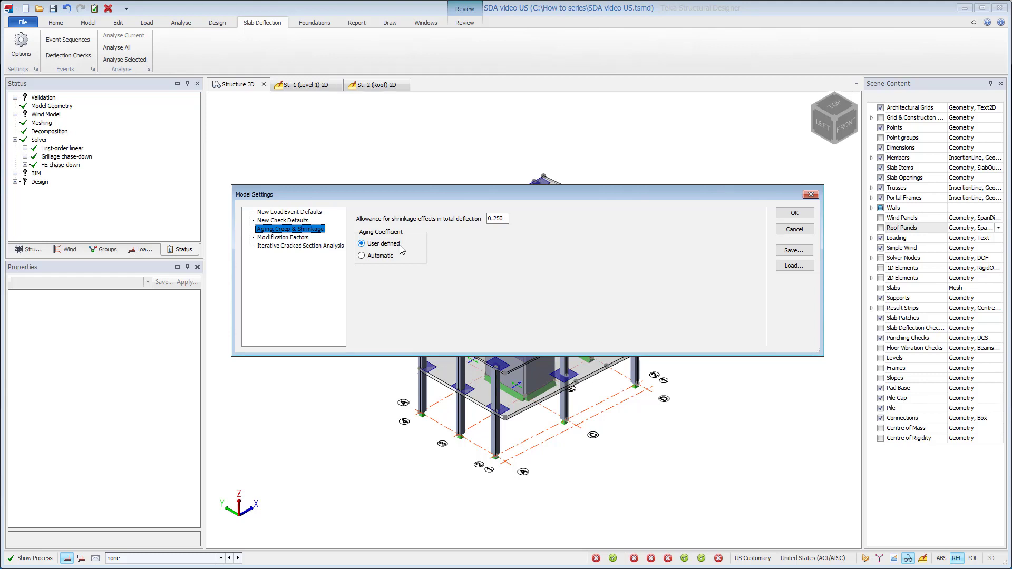
pyautogui.click(372, 261)
# Step: Accept the model settings and review the four load events from 10d to 5y, including Live load only
pyautogui.click(793, 212)
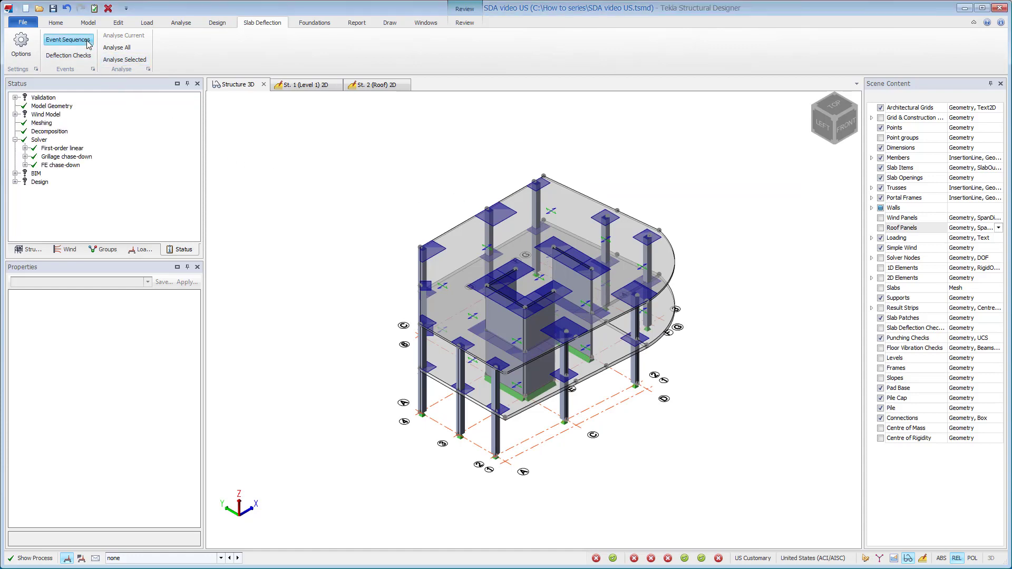
pyautogui.click(67, 40)
pyautogui.click(305, 369)
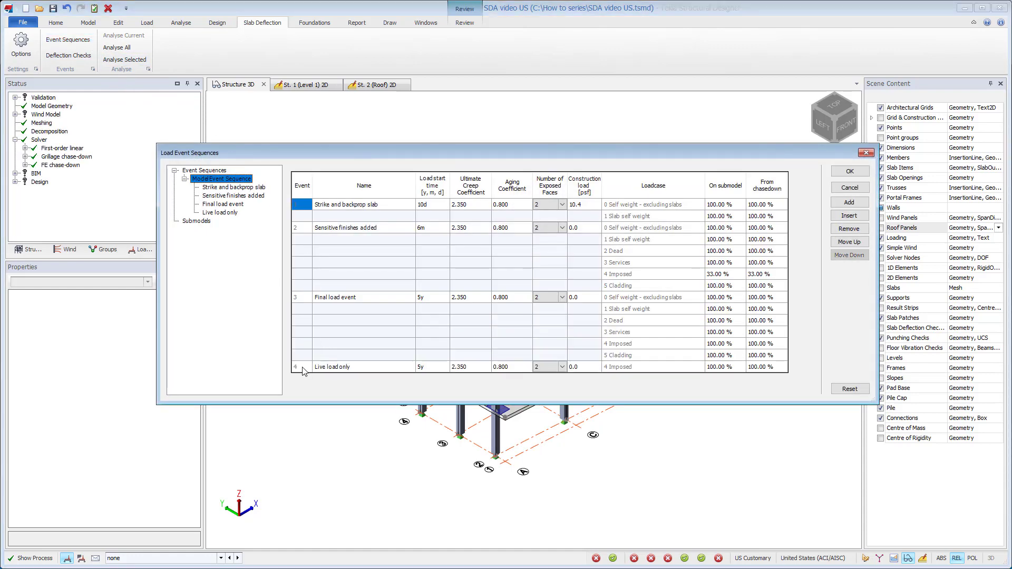
pyautogui.click(392, 369)
pyautogui.click(444, 369)
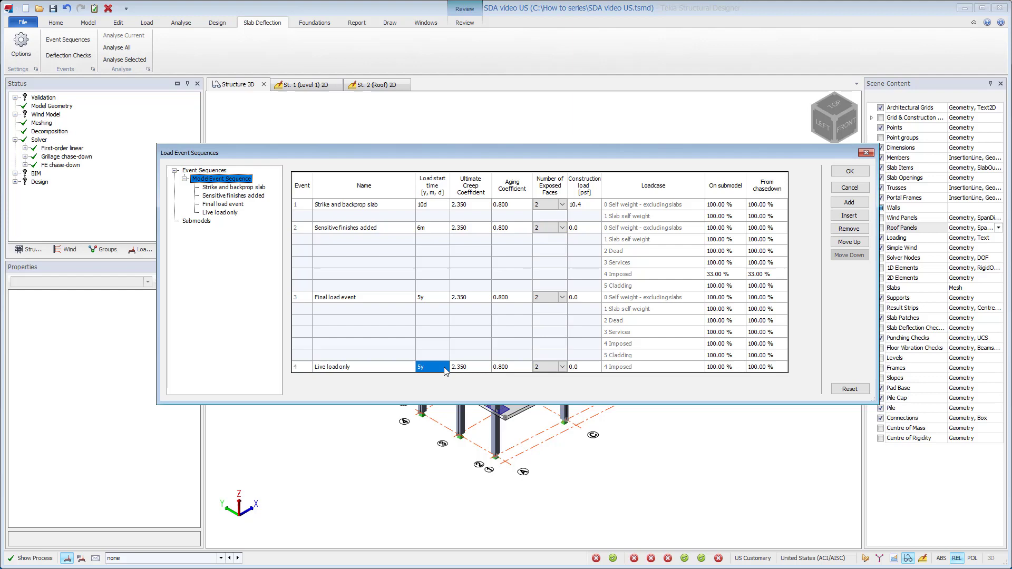
pyautogui.click(737, 369)
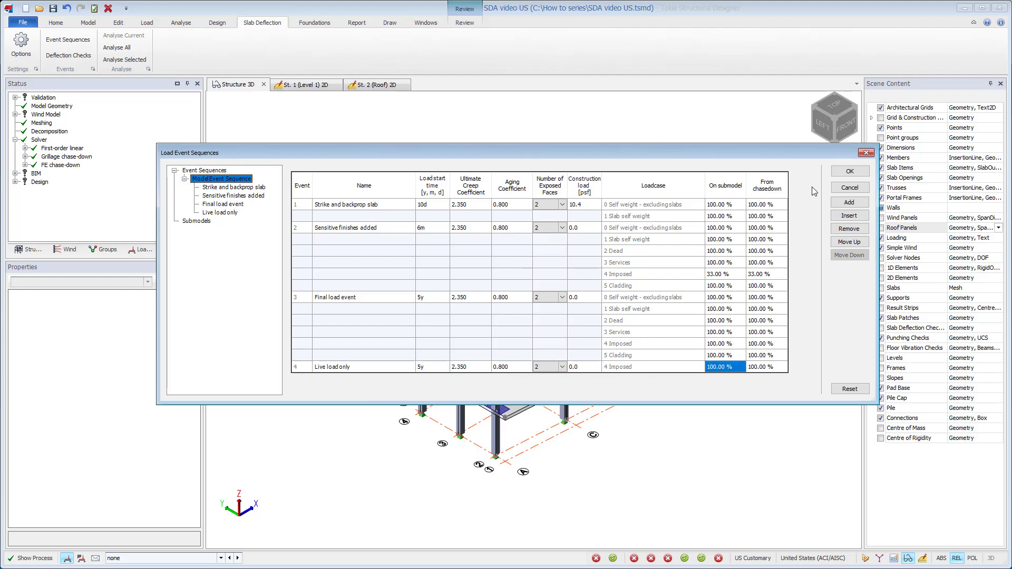
pyautogui.click(848, 171)
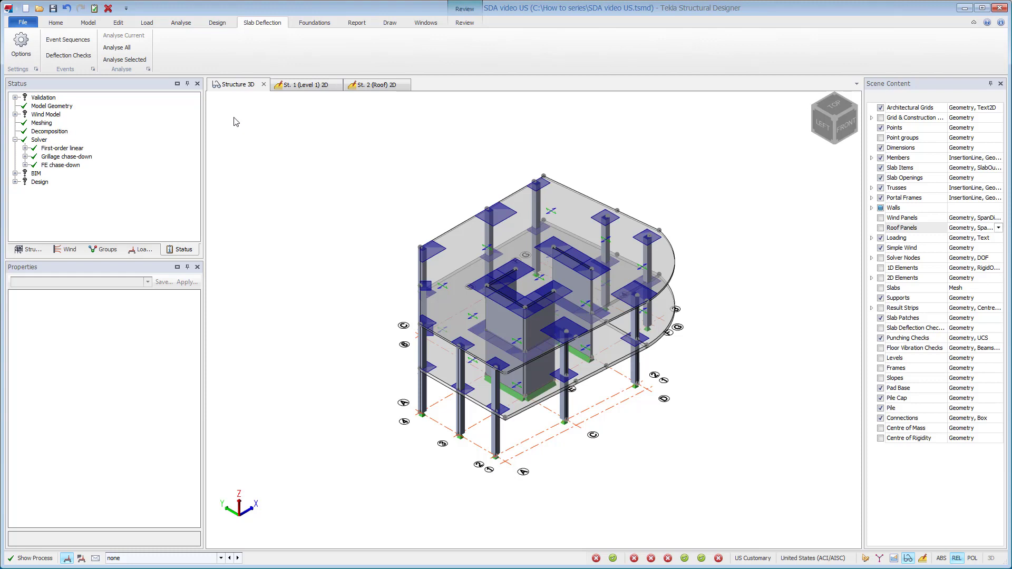
# Step: Analyse slab deflection for all slabs and keep Total as the result type
pyautogui.click(125, 48)
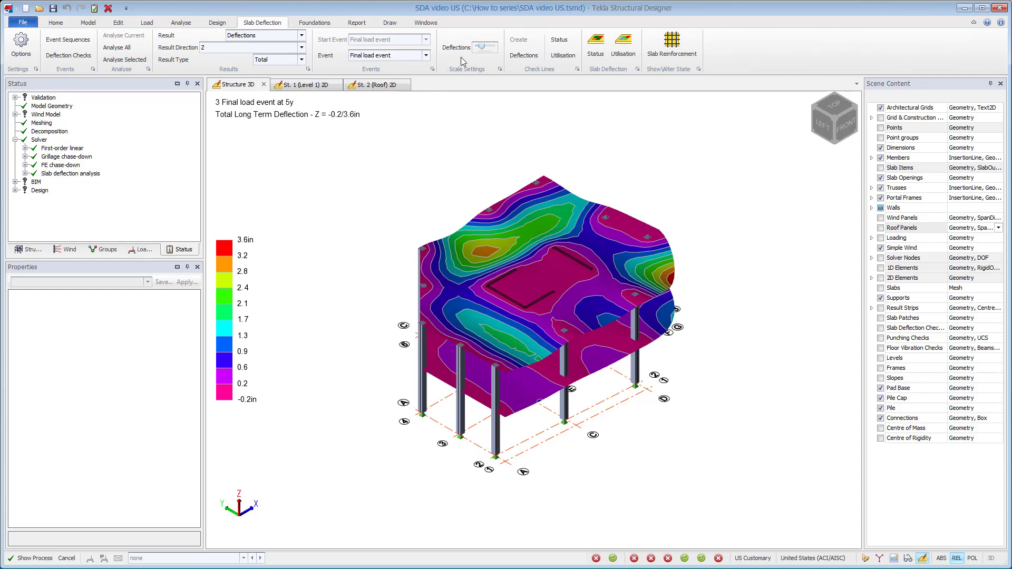
pyautogui.moveTo(481, 50); pyautogui.dragTo(481, 50)
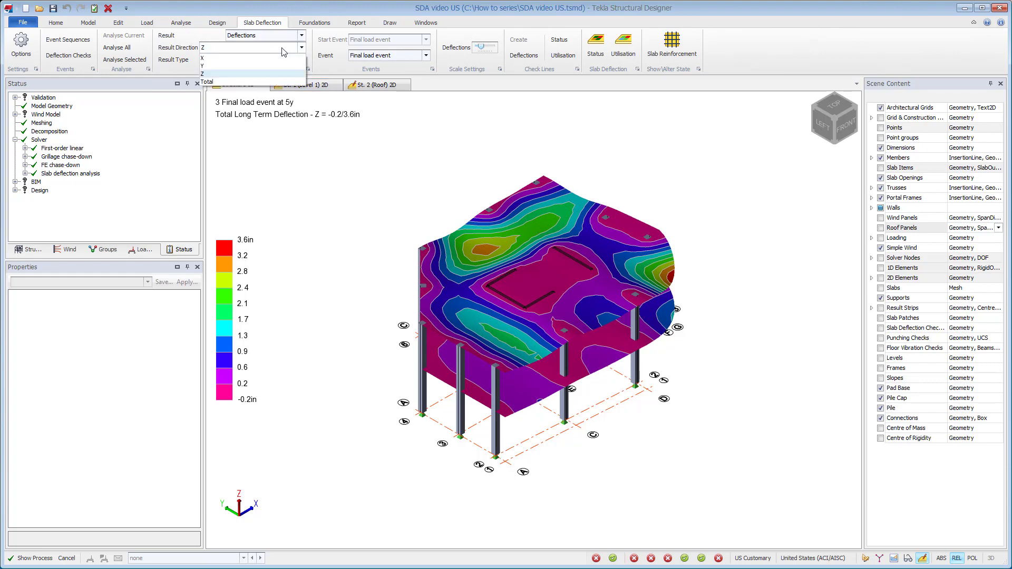
pyautogui.click(280, 60)
pyautogui.click(269, 78)
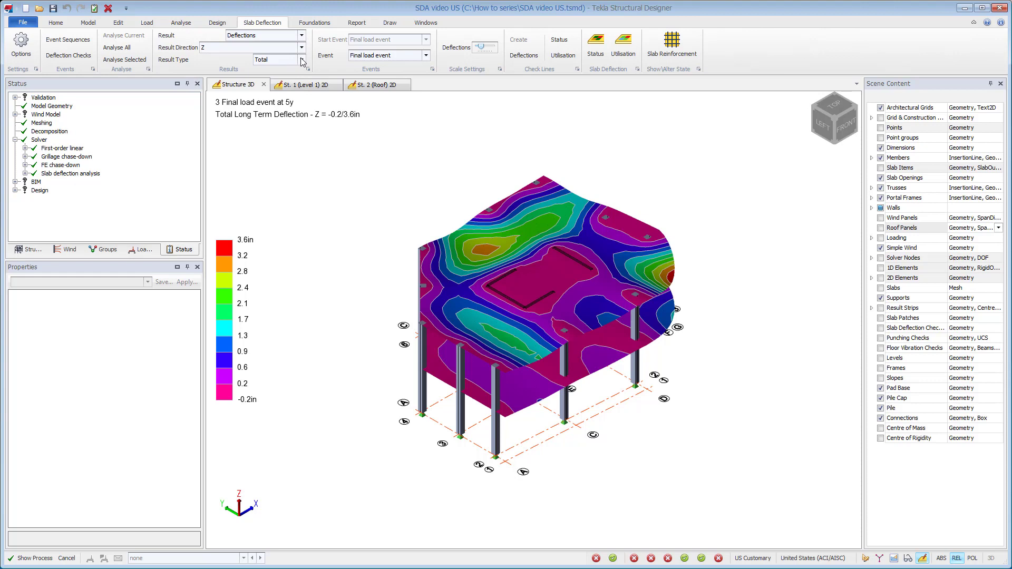
# Step: Step total deflection through Strike and backprop slab, Sensitive finishes added and Final load event
pyautogui.click(361, 56)
pyautogui.click(359, 66)
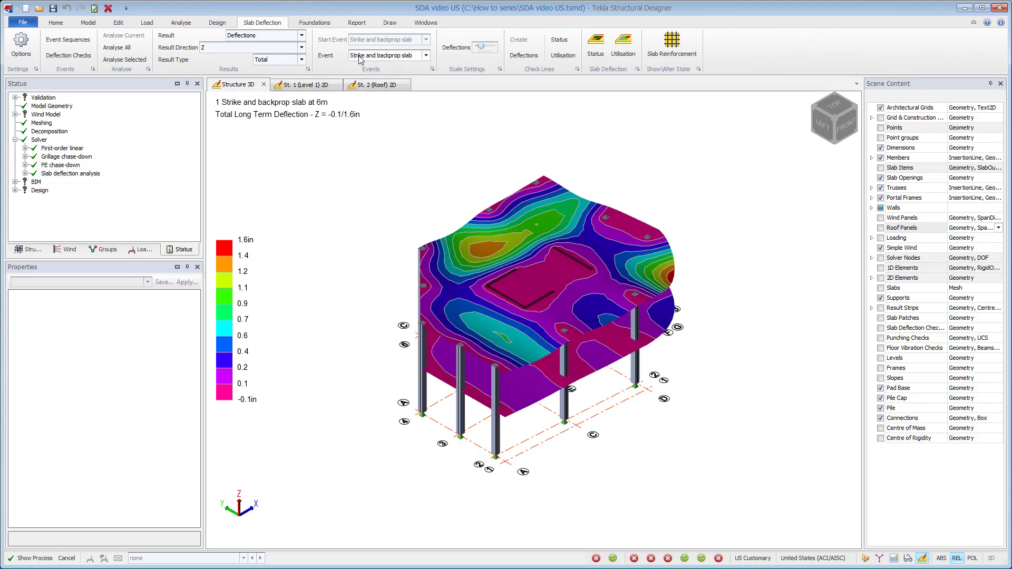
pyautogui.click(361, 56)
pyautogui.click(363, 74)
pyautogui.click(362, 57)
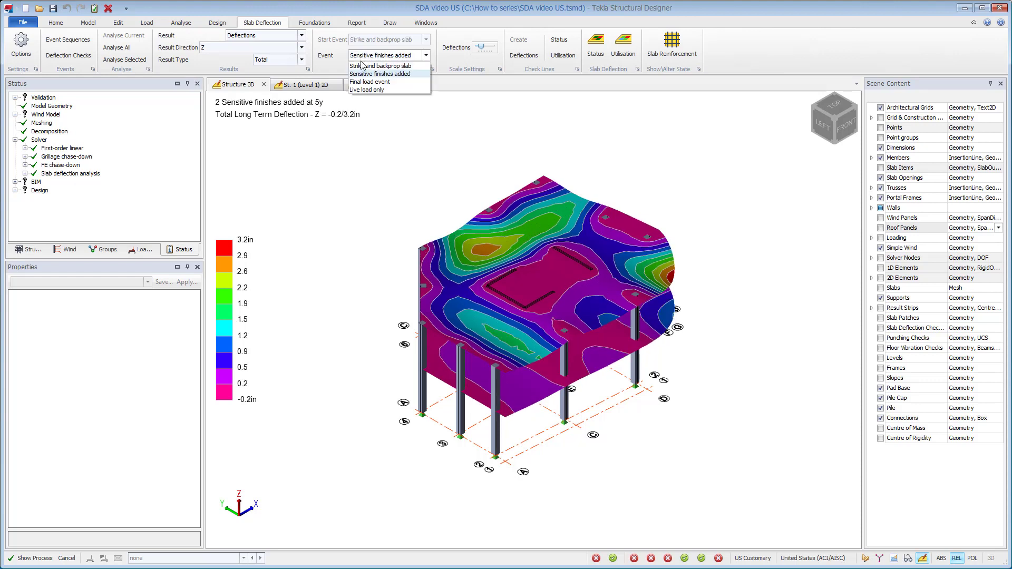
pyautogui.click(365, 82)
# Step: Show differential deflection measured from Sensitive finishes added
pyautogui.click(279, 60)
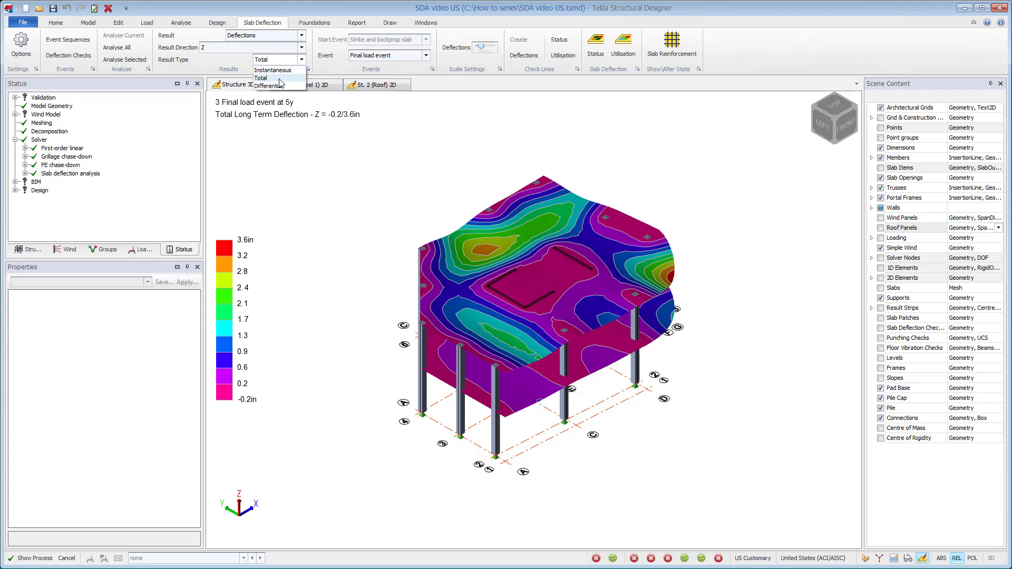
pyautogui.click(280, 86)
pyautogui.click(370, 44)
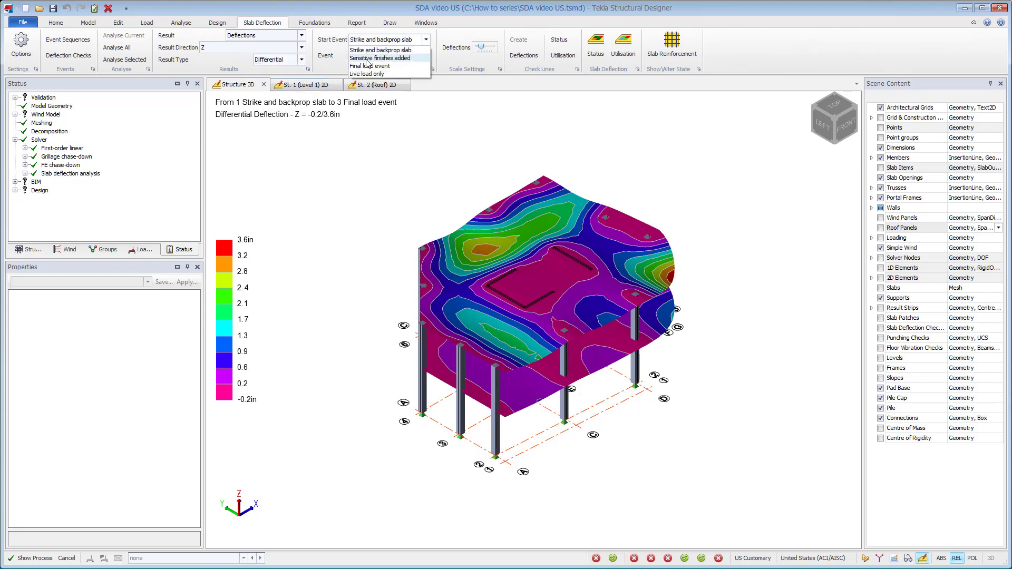
pyautogui.click(369, 63)
# Step: Show instantaneous Z deflection for Live load only, peaking at 0.1in
pyautogui.click(271, 60)
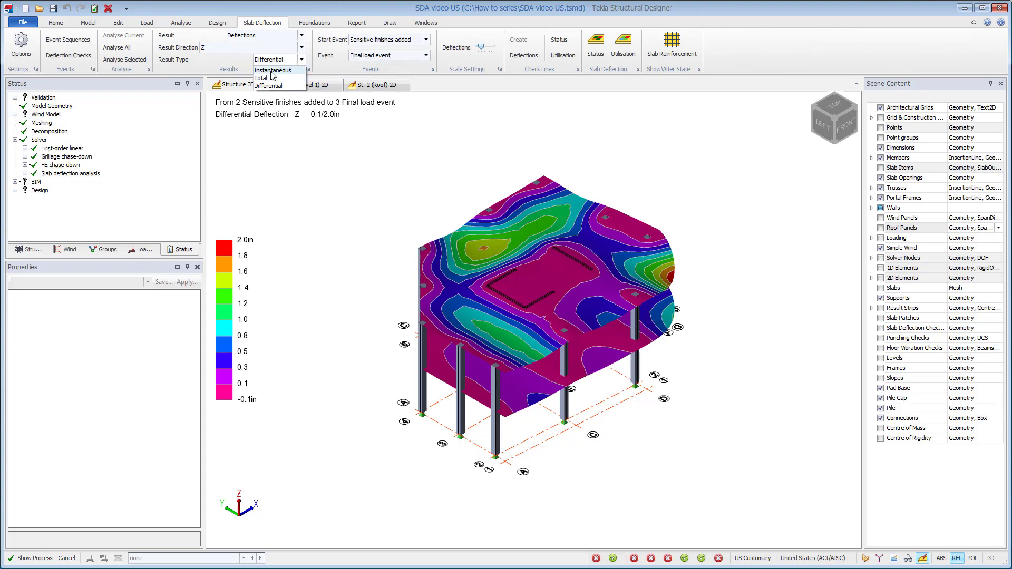
pyautogui.click(273, 70)
pyautogui.click(372, 57)
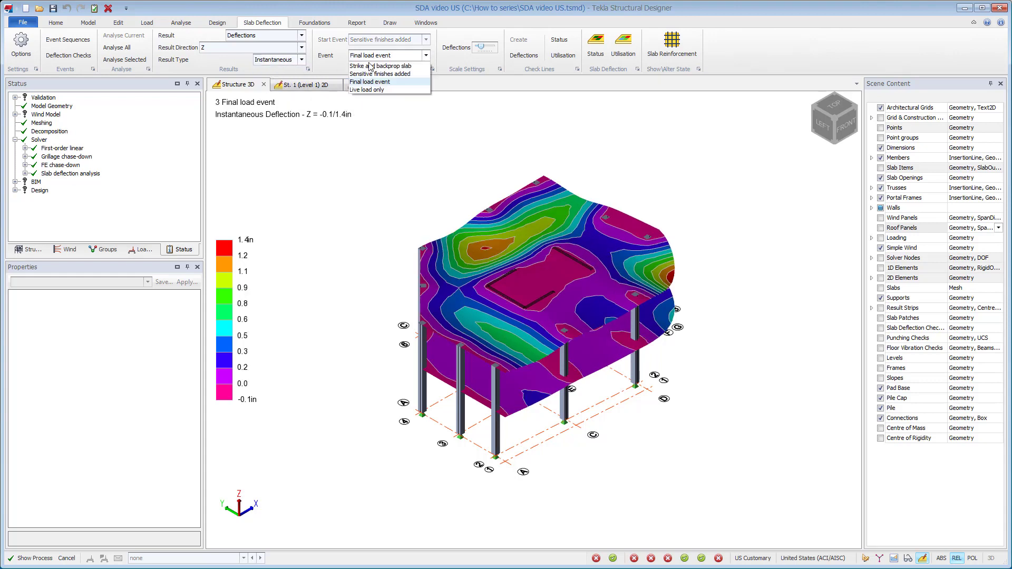
pyautogui.click(371, 94)
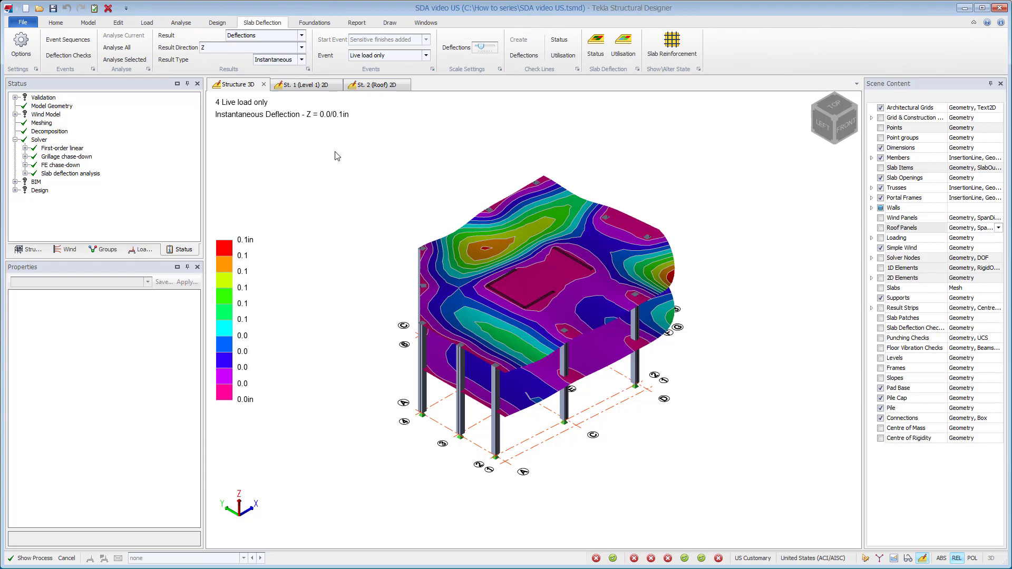
pyautogui.moveTo(674, 278)
# Step: Plot Extent of Cracking for Strike and backprop slab, Sensitive finishes added and Final load event
pyautogui.click(285, 36)
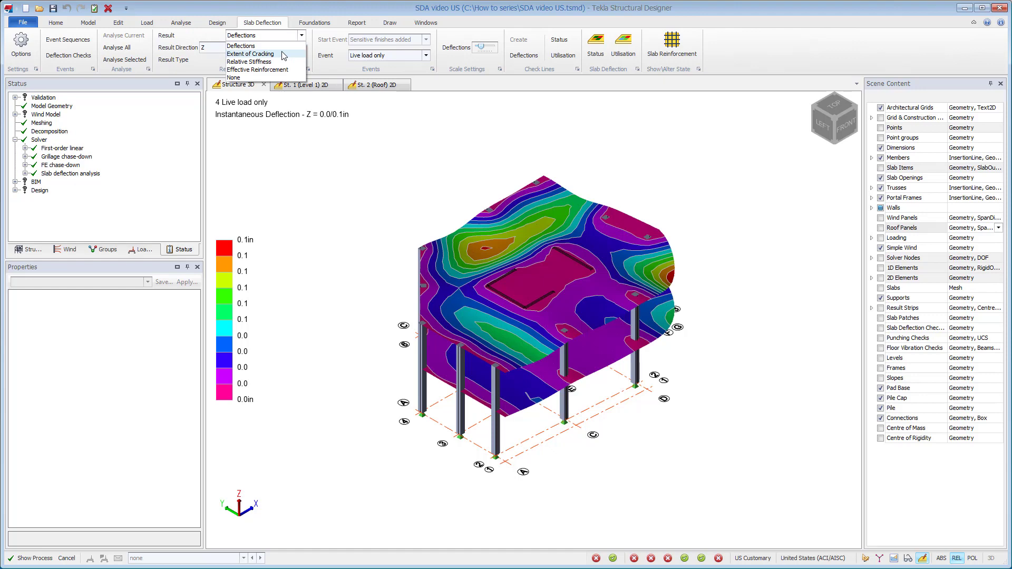
pyautogui.click(284, 55)
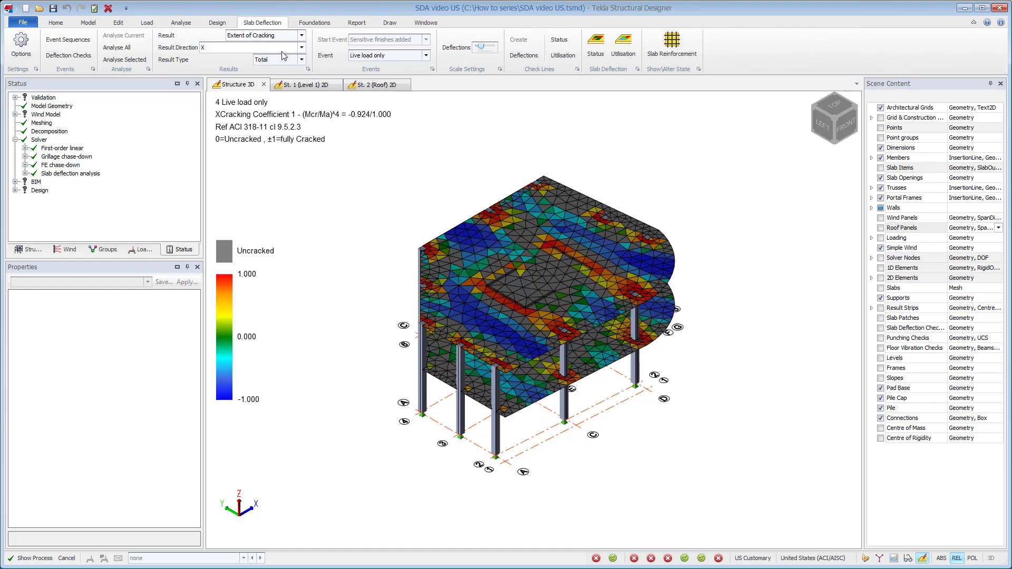
pyautogui.click(372, 56)
pyautogui.click(372, 69)
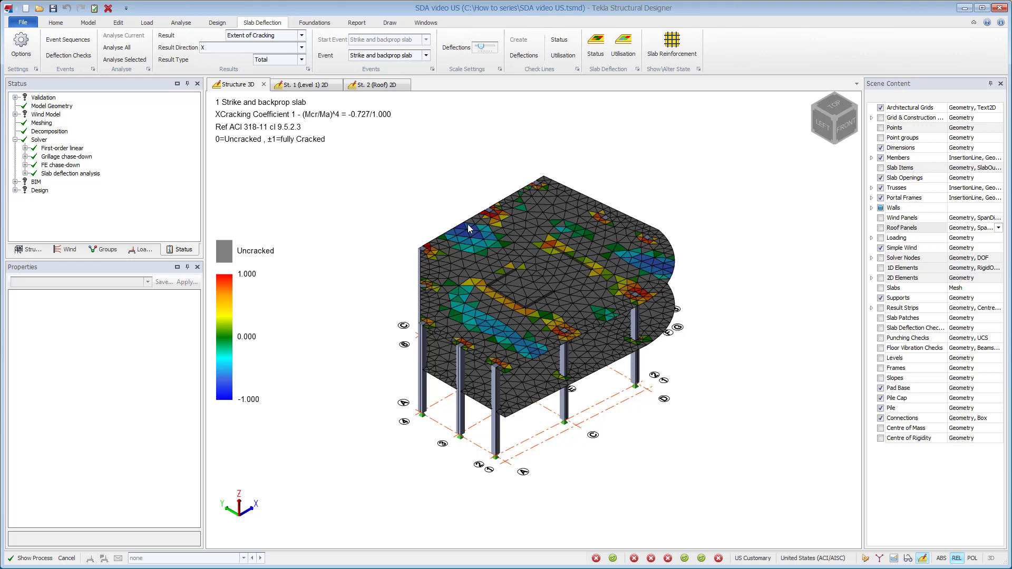
pyautogui.moveTo(471, 234)
pyautogui.click(382, 57)
pyautogui.click(381, 74)
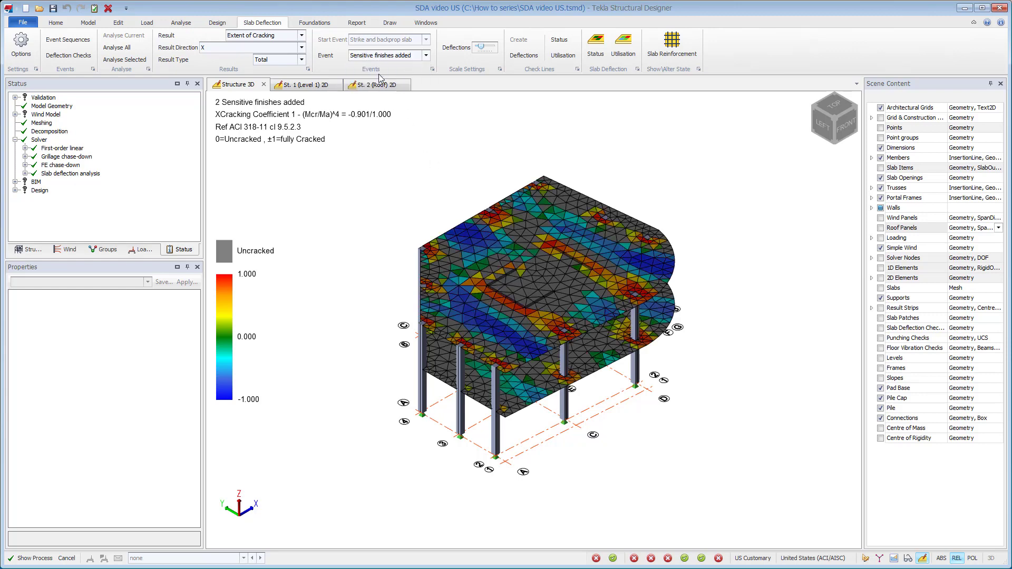
pyautogui.click(381, 56)
pyautogui.click(379, 83)
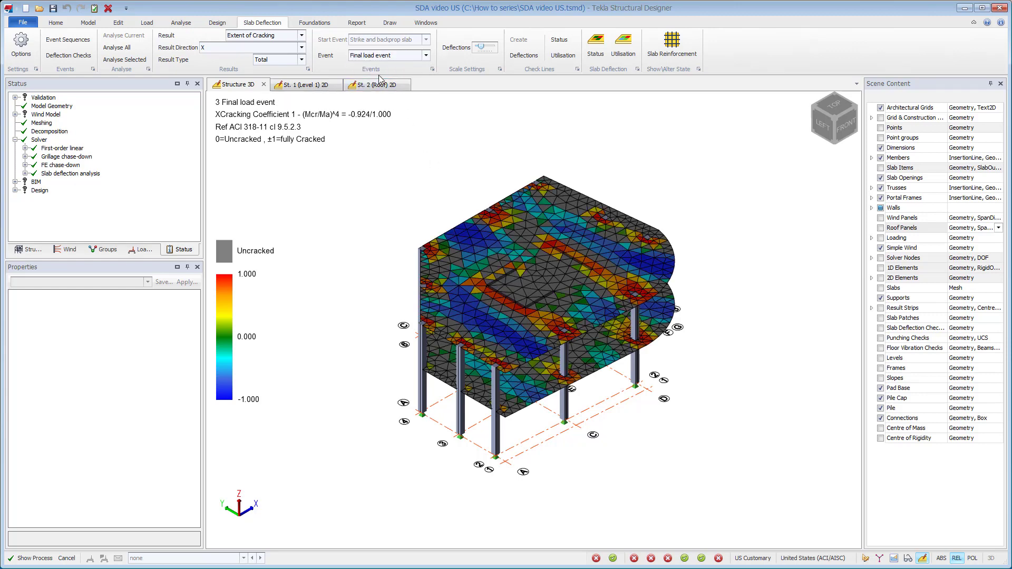
# Step: Plot Relative Stiffness including creep, cracking and shrinkage
pyautogui.click(288, 37)
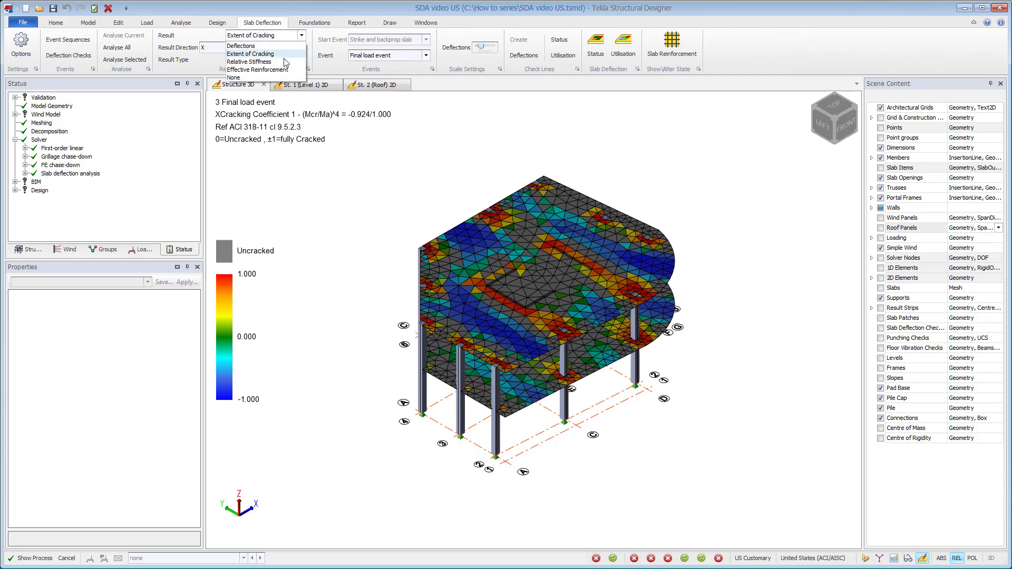
pyautogui.click(285, 59)
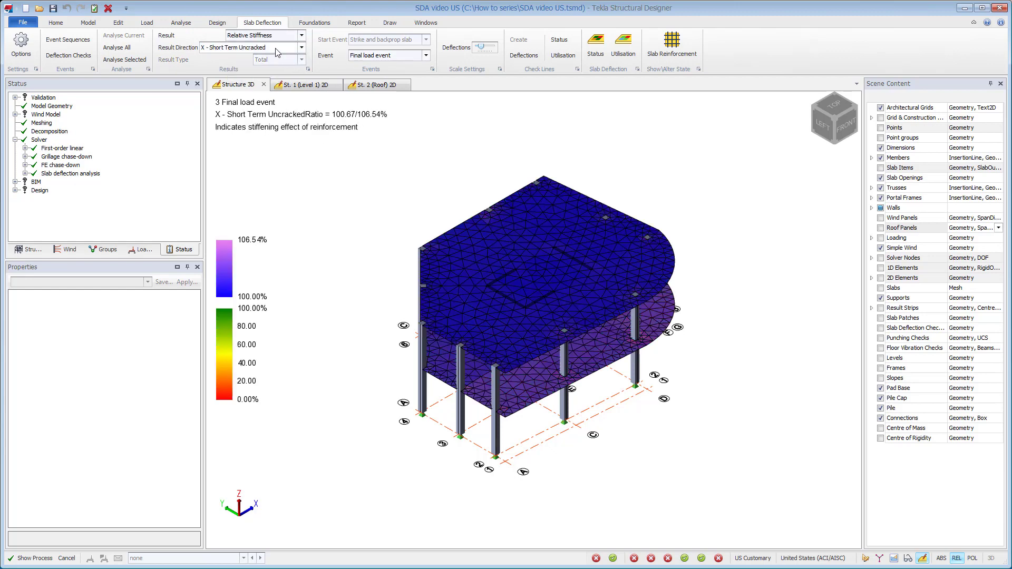
pyautogui.click(302, 47)
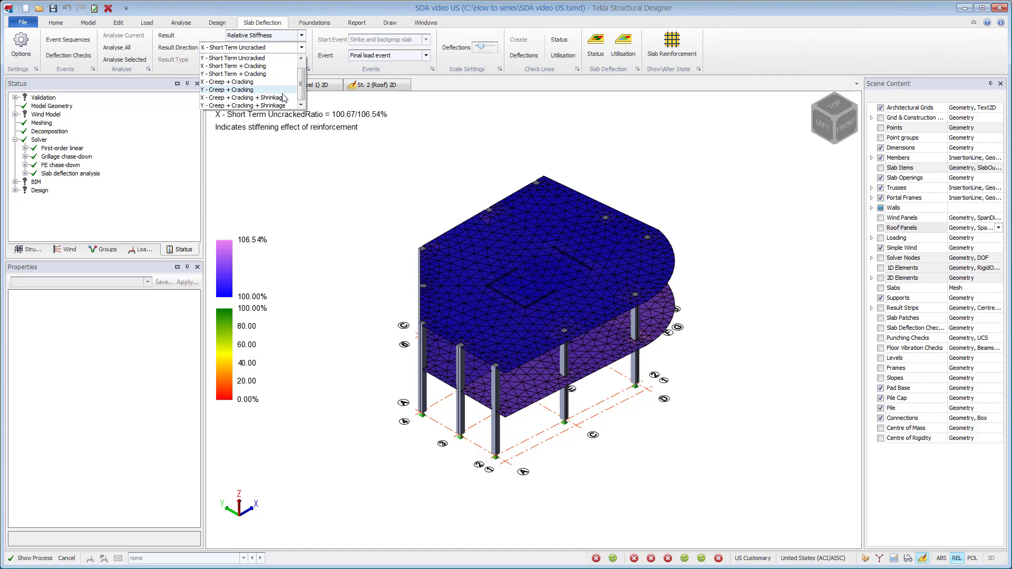
pyautogui.click(291, 100)
pyautogui.click(378, 55)
pyautogui.click(379, 58)
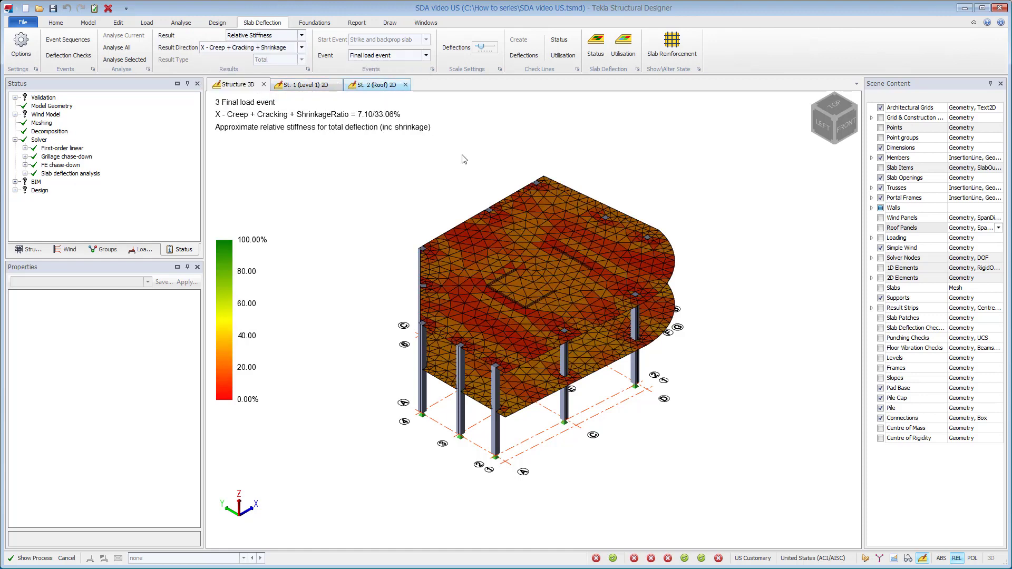
# Step: Plot Effective Reinforcement for X Bottom, then Y Top
pyautogui.click(263, 36)
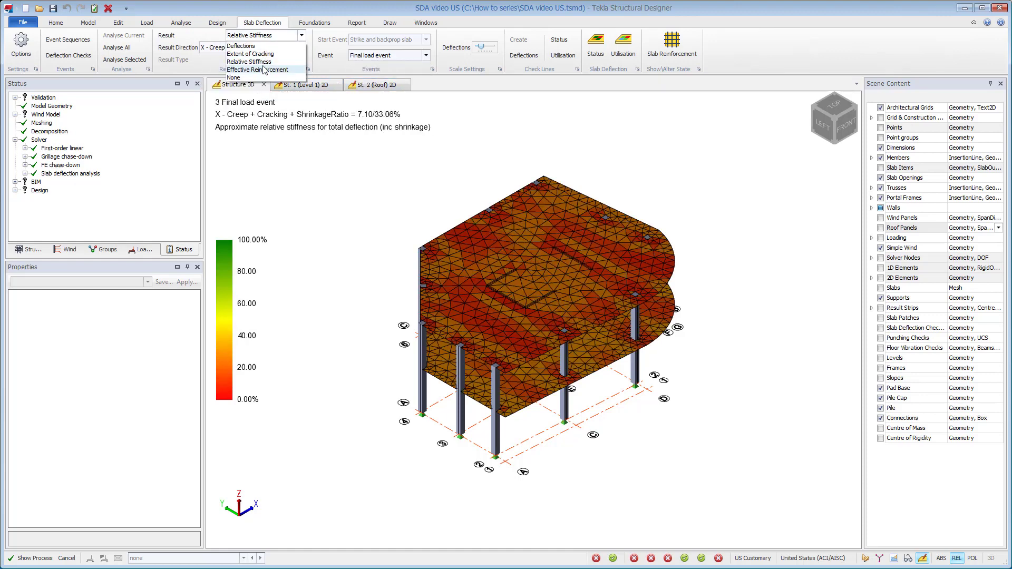
pyautogui.click(263, 66)
pyautogui.click(266, 48)
pyautogui.click(262, 61)
pyautogui.click(262, 48)
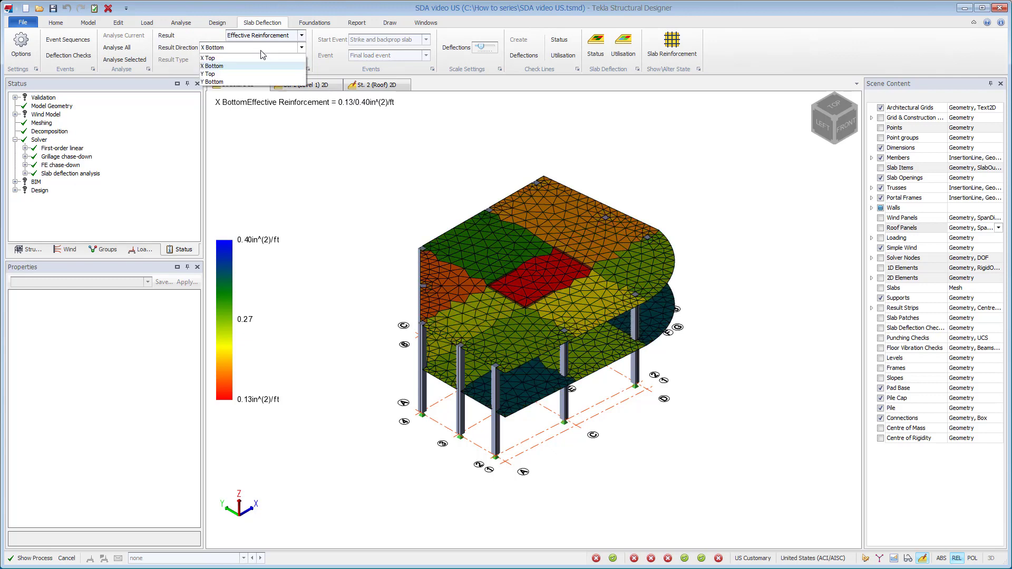
pyautogui.click(262, 68)
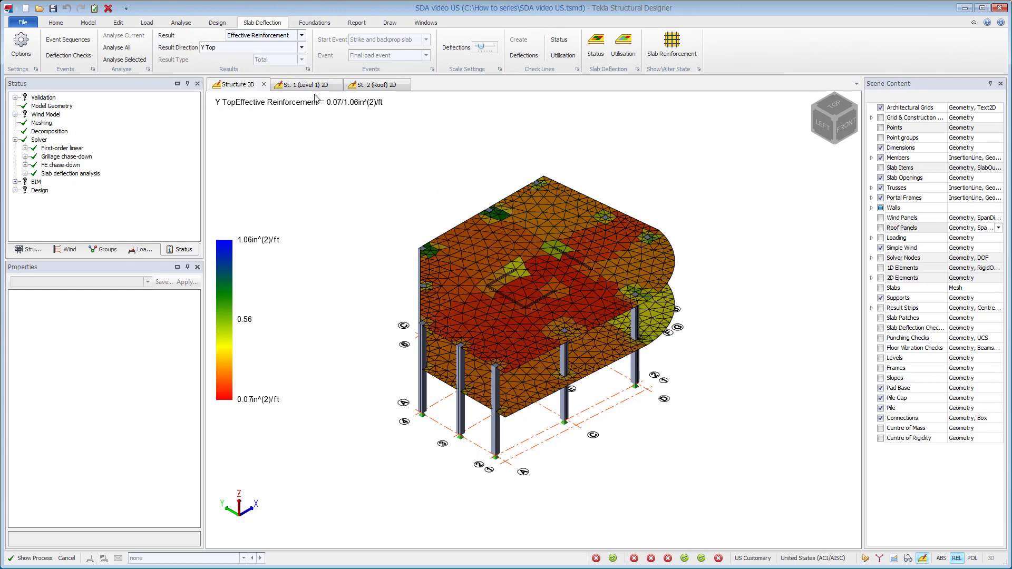
pyautogui.click(268, 37)
pyautogui.click(266, 78)
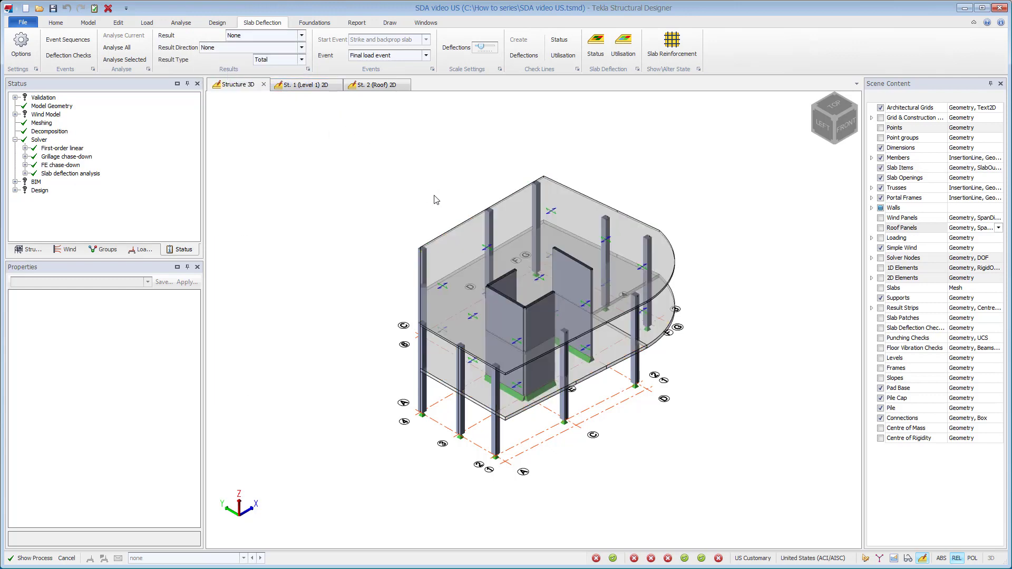
pyautogui.click(458, 237)
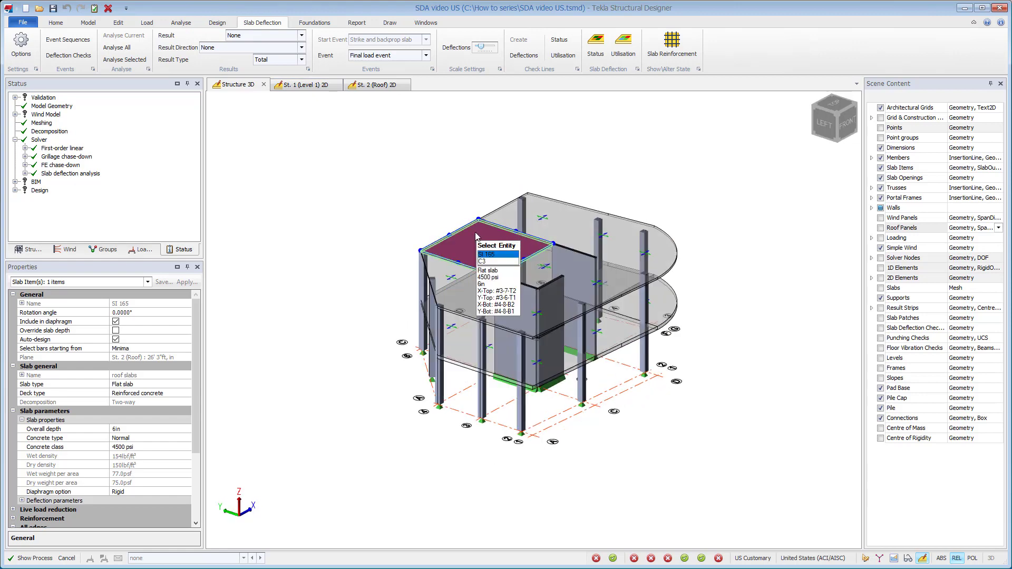
pyautogui.rightClick(476, 232)
pyautogui.moveTo(580, 419)
pyautogui.click(634, 428)
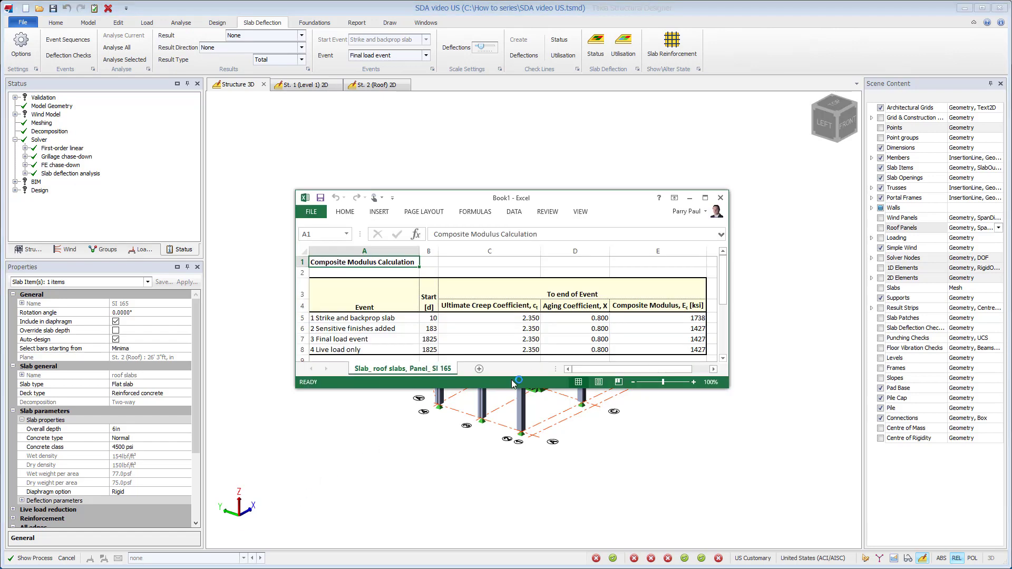
pyautogui.click(720, 198)
pyautogui.click(504, 301)
pyautogui.click(487, 177)
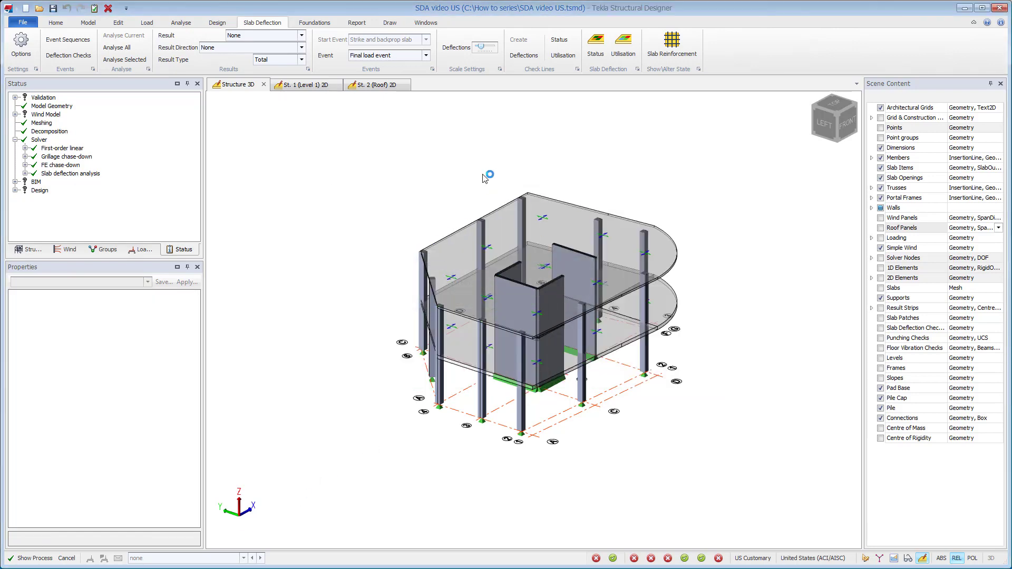
# Step: Open the St. 1 (Level 1) plan and inspect its total long-term deflection
pyautogui.click(314, 87)
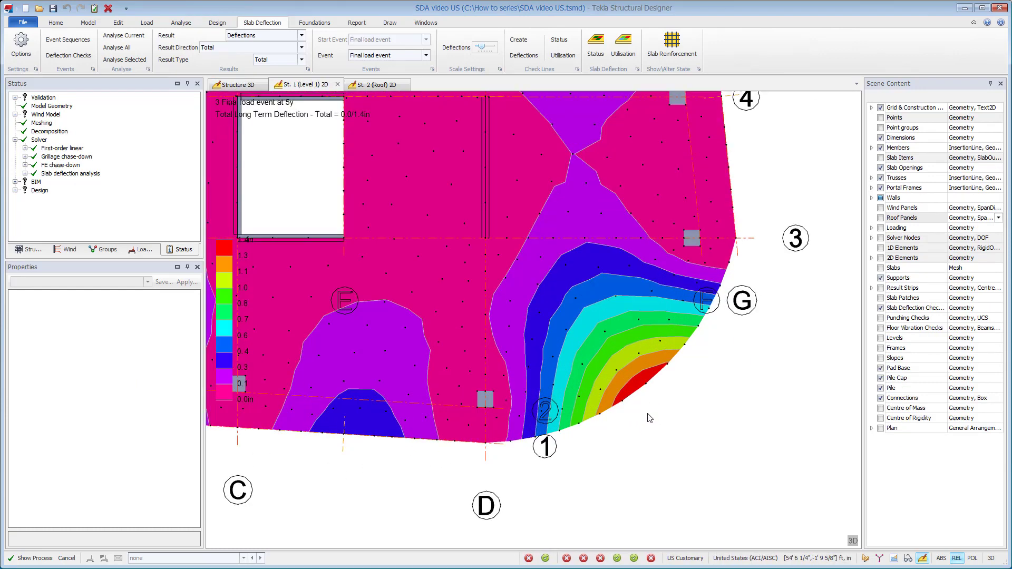
pyautogui.scroll(3, 649, 418)
pyautogui.moveTo(642, 357)
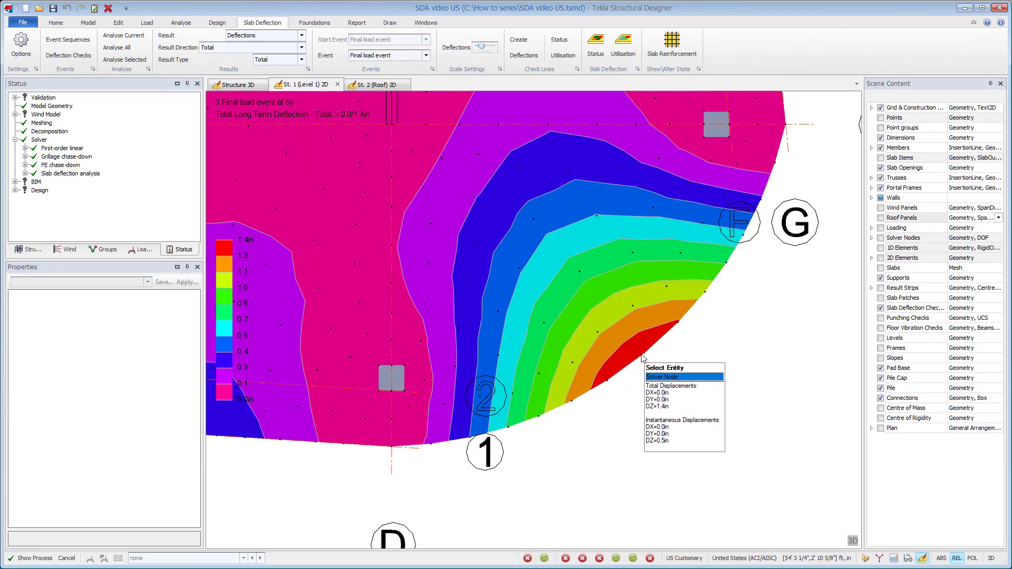
pyautogui.scroll(-3, 642, 357)
# Step: Switch Level 1 to 3D and set the deflection result display to None
pyautogui.click(851, 540)
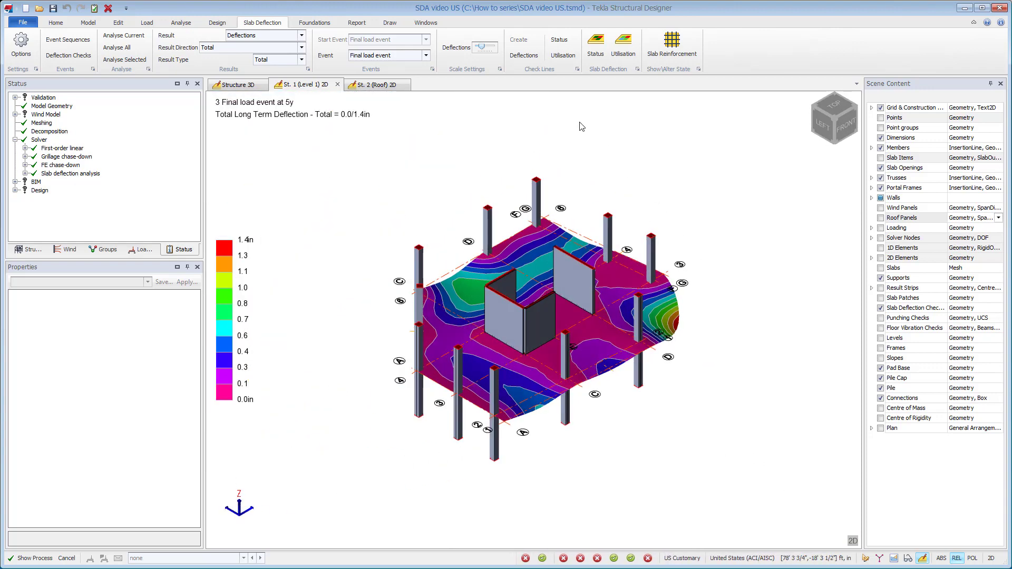
pyautogui.click(269, 36)
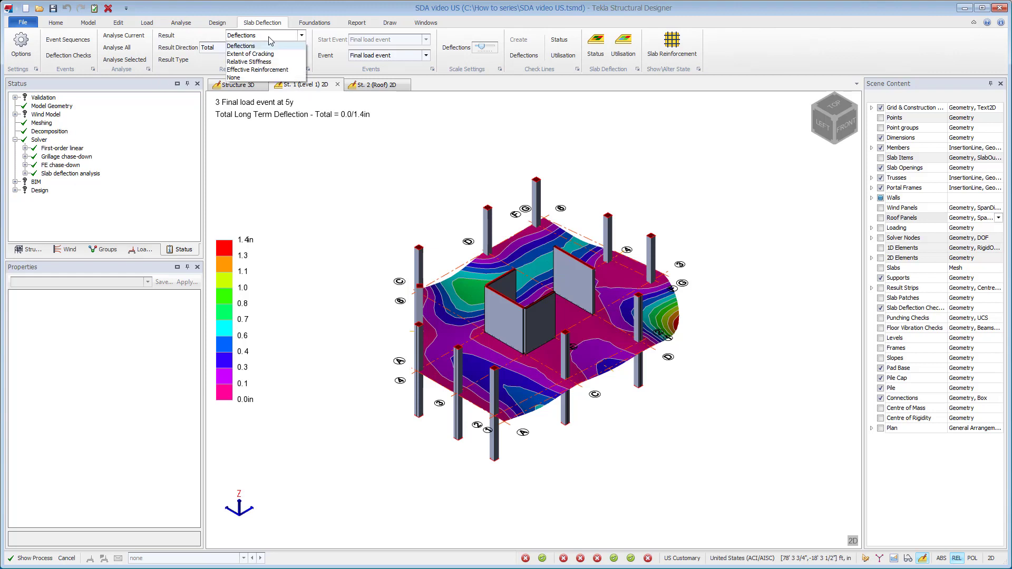
pyautogui.click(266, 78)
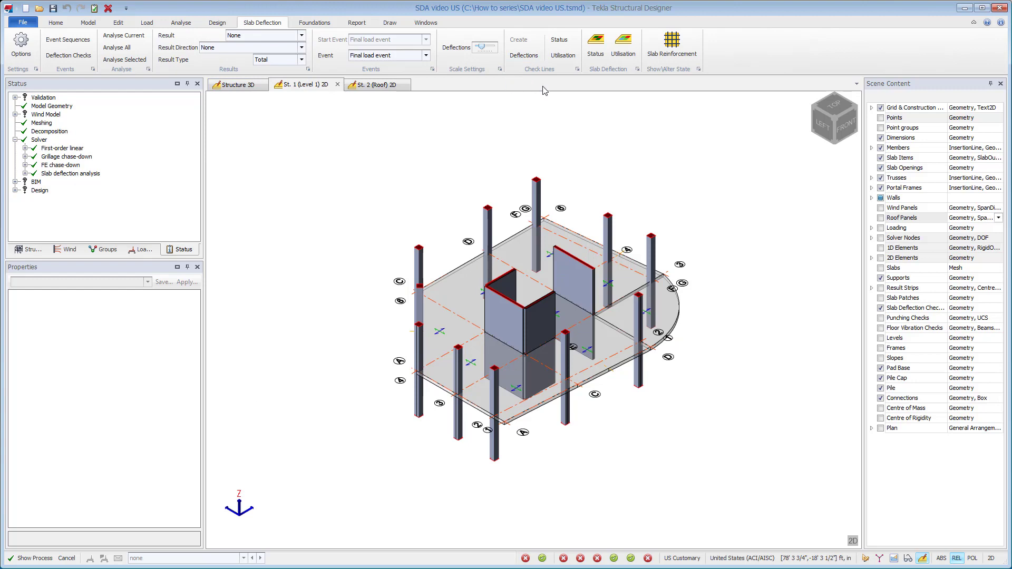
# Step: Return to the 2D Level 1 plan and open the slab deflection check catalogue
pyautogui.click(852, 541)
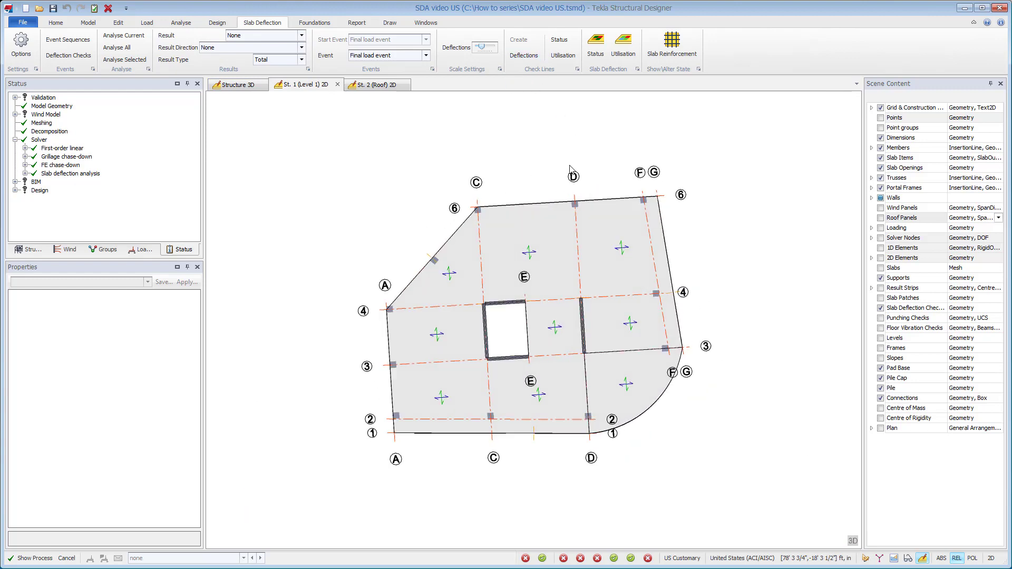
pyautogui.click(518, 40)
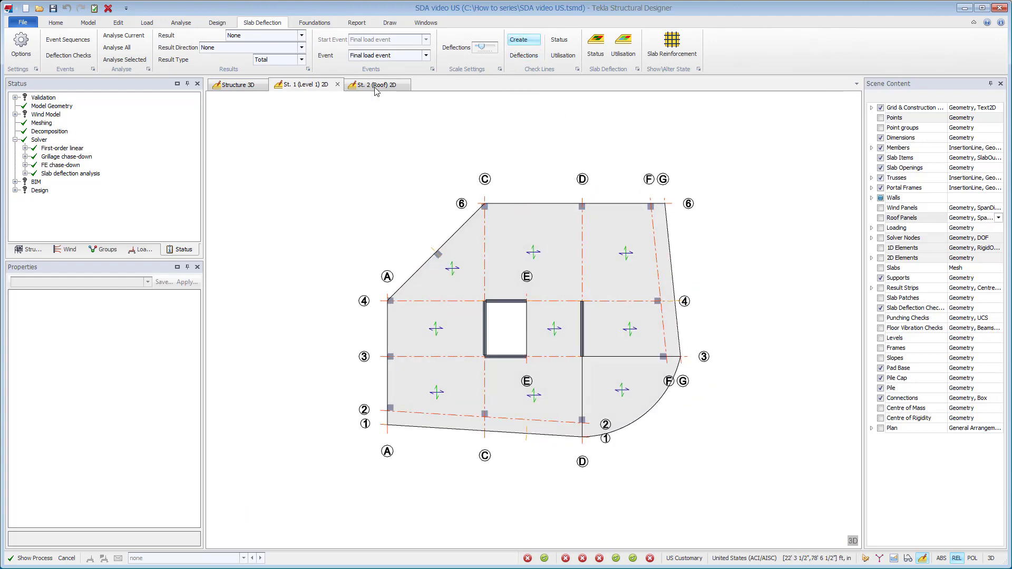
pyautogui.click(68, 55)
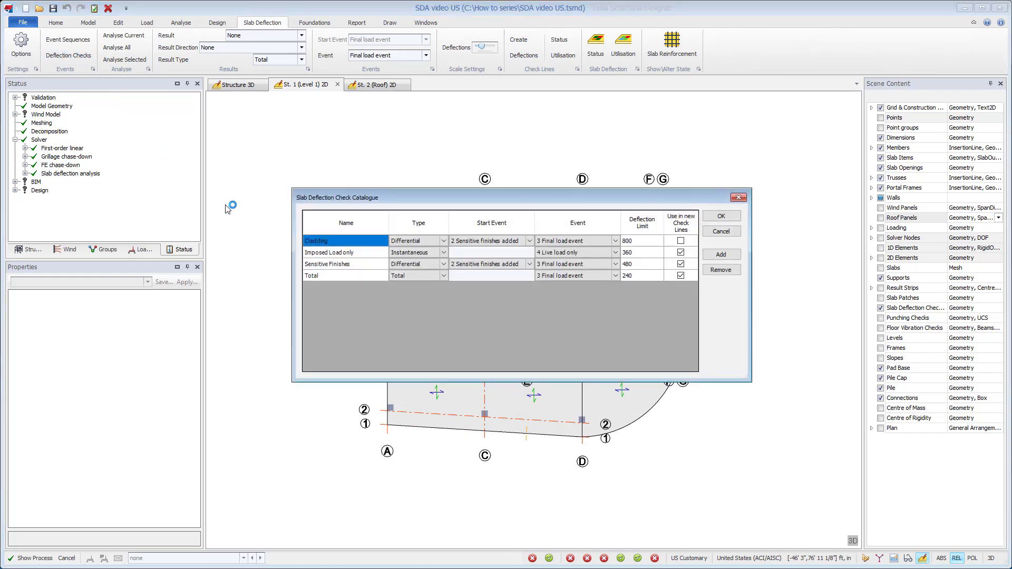
# Step: Confirm Imposed Load only is Instantaneous on 4 Live load only with limit 360, closing unchanged
pyautogui.click(334, 252)
pyautogui.click(444, 254)
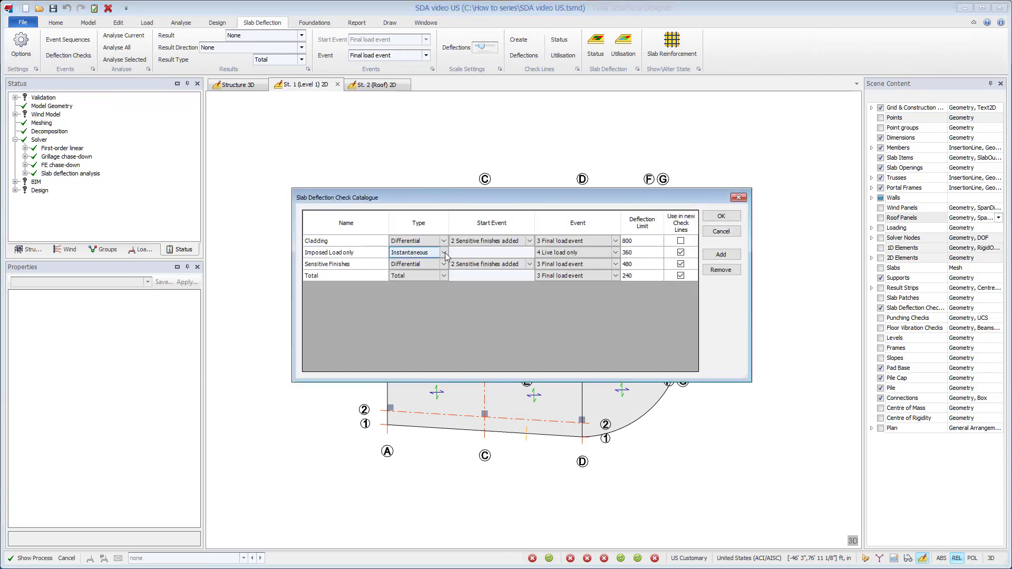
pyautogui.click(444, 254)
pyautogui.click(416, 270)
pyautogui.click(579, 253)
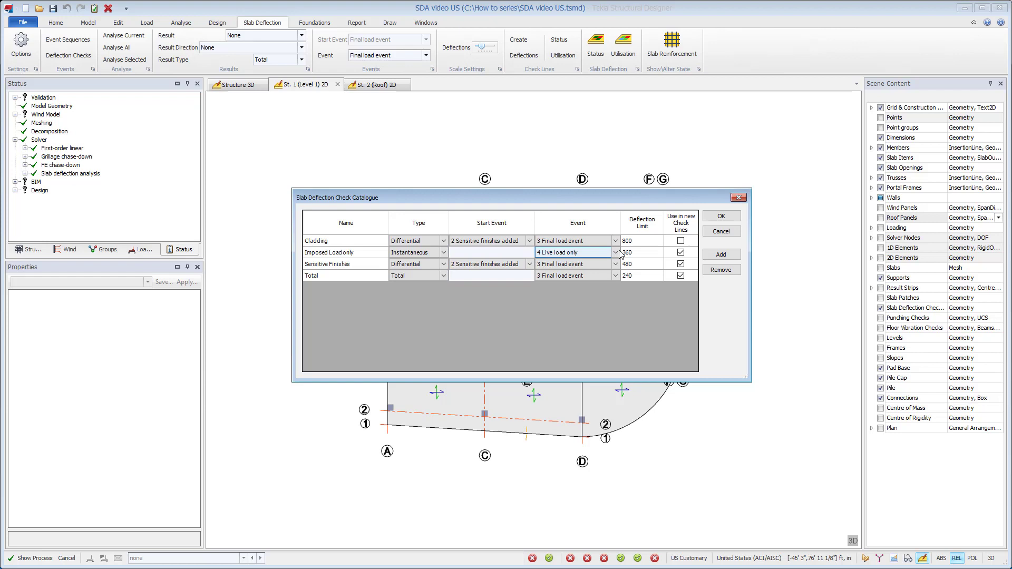
pyautogui.click(615, 252)
pyautogui.click(615, 252)
pyautogui.click(643, 258)
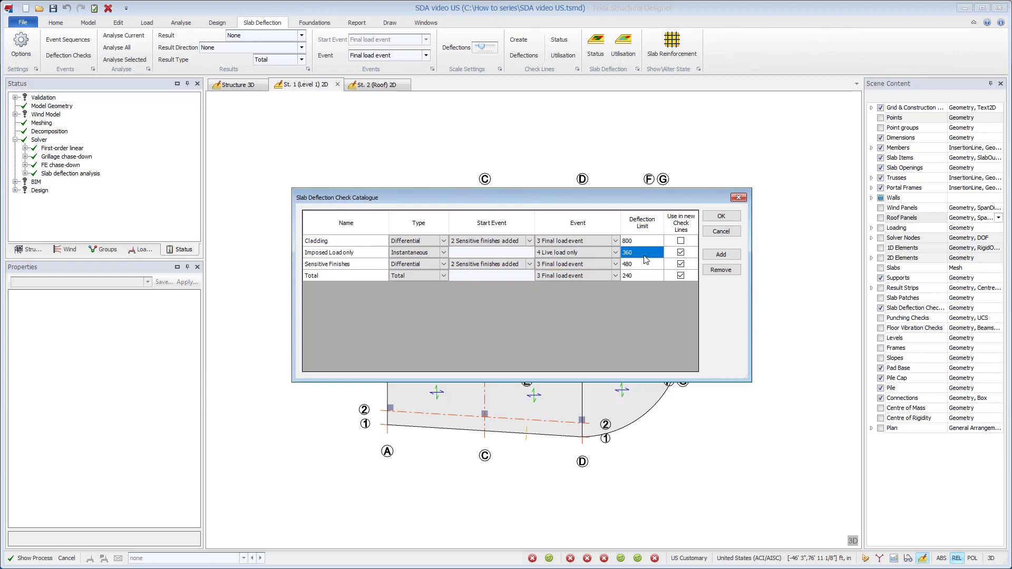
pyautogui.click(645, 259)
pyautogui.click(691, 252)
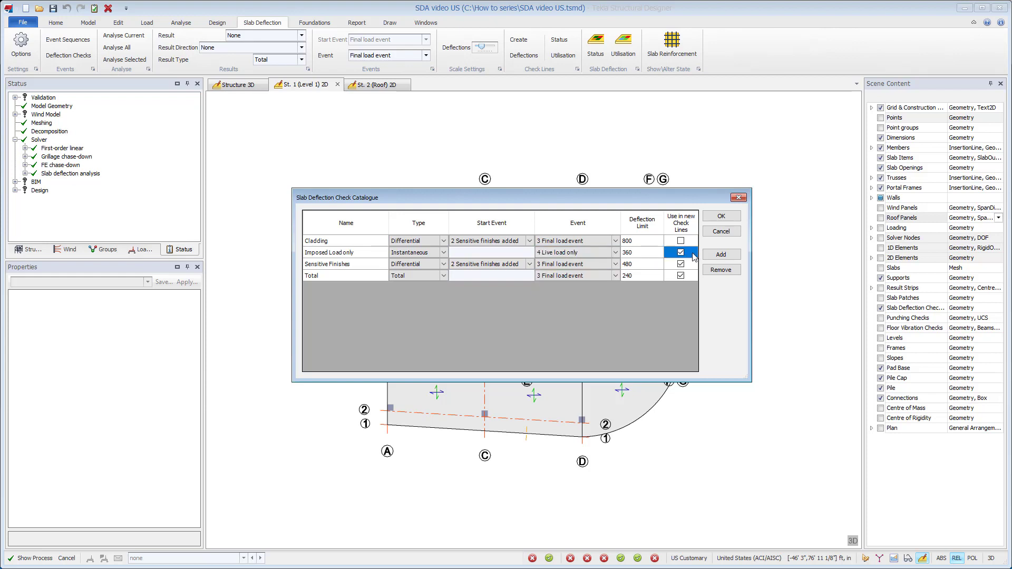
pyautogui.click(721, 216)
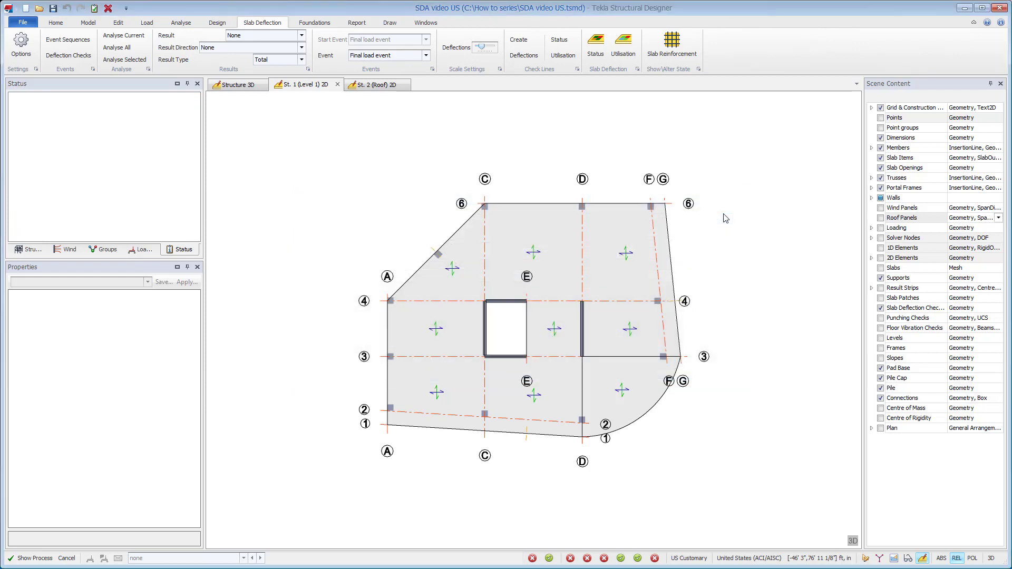
# Step: Create a check line starting at grid D/2 with Check #4 left as None
pyautogui.click(524, 47)
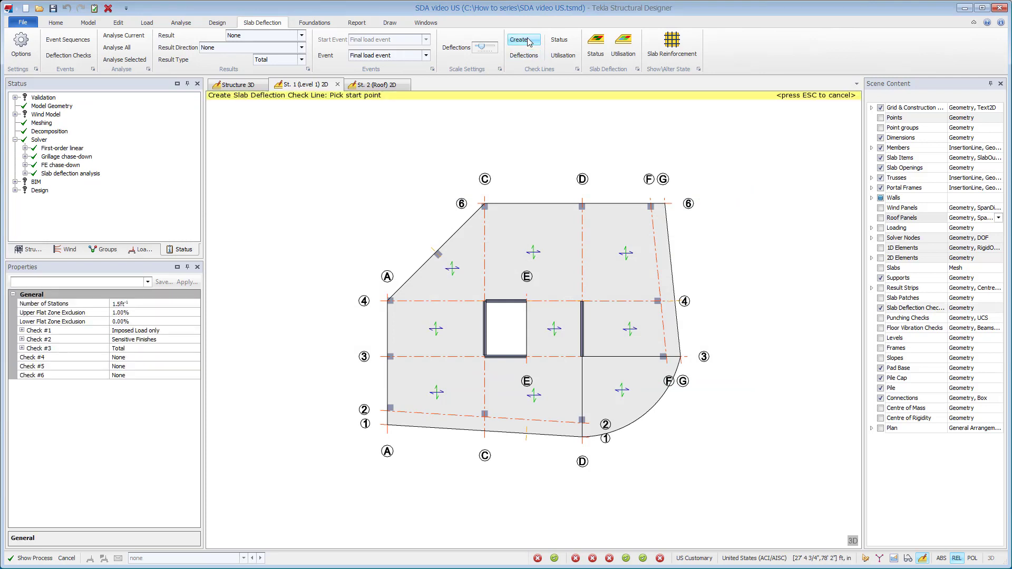
pyautogui.click(195, 357)
pyautogui.click(196, 357)
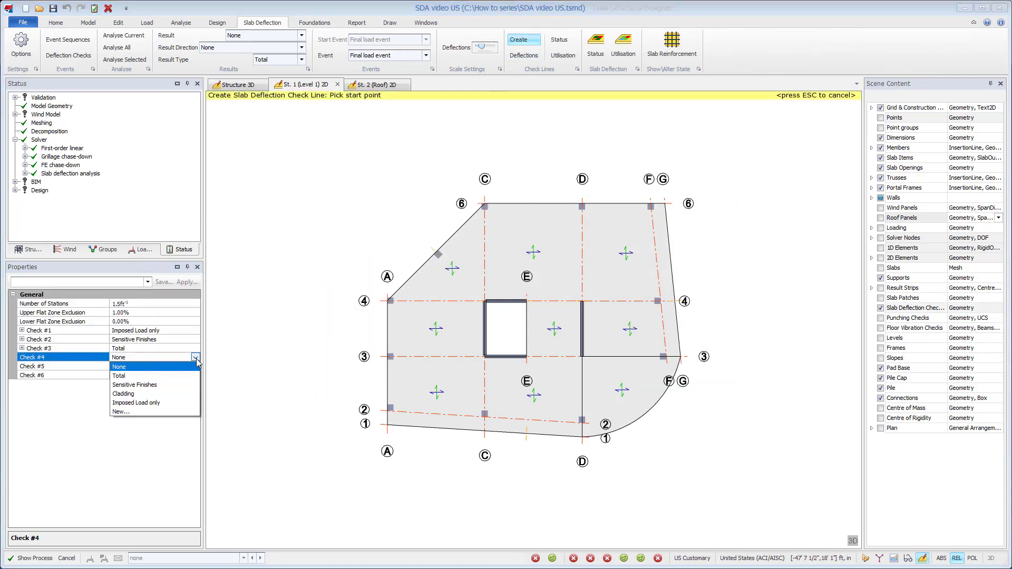
pyautogui.click(197, 364)
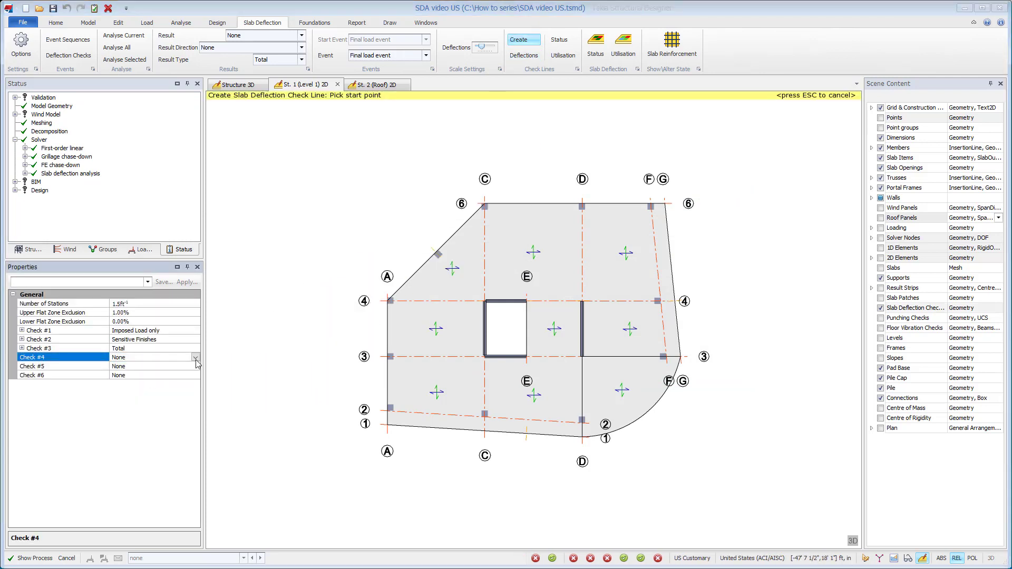
pyautogui.click(581, 422)
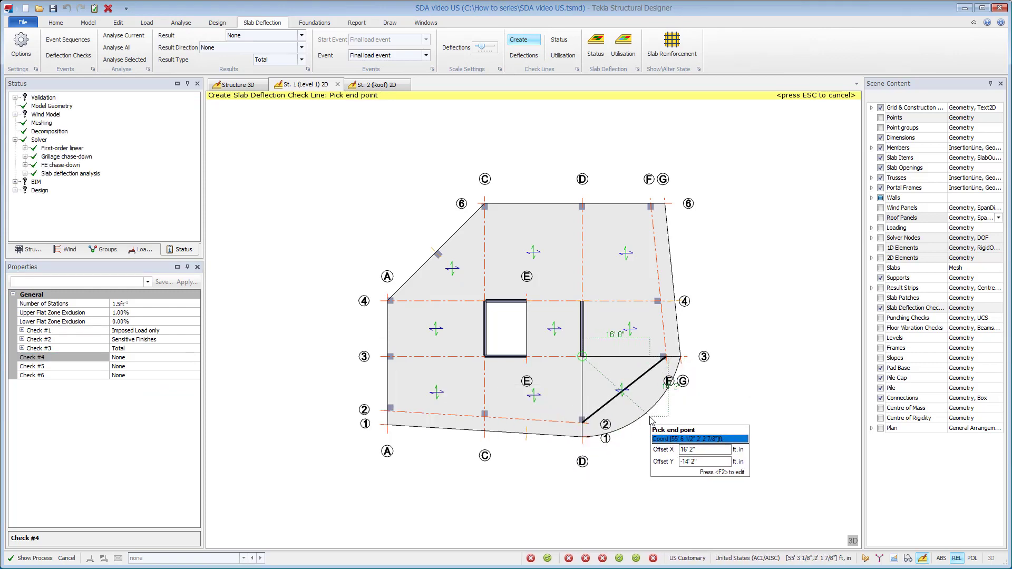
pyautogui.click(651, 420)
# Step: Set Check #4 to Cladding and add a check line along grid 6 from C/6 to the slab corner
pyautogui.click(195, 357)
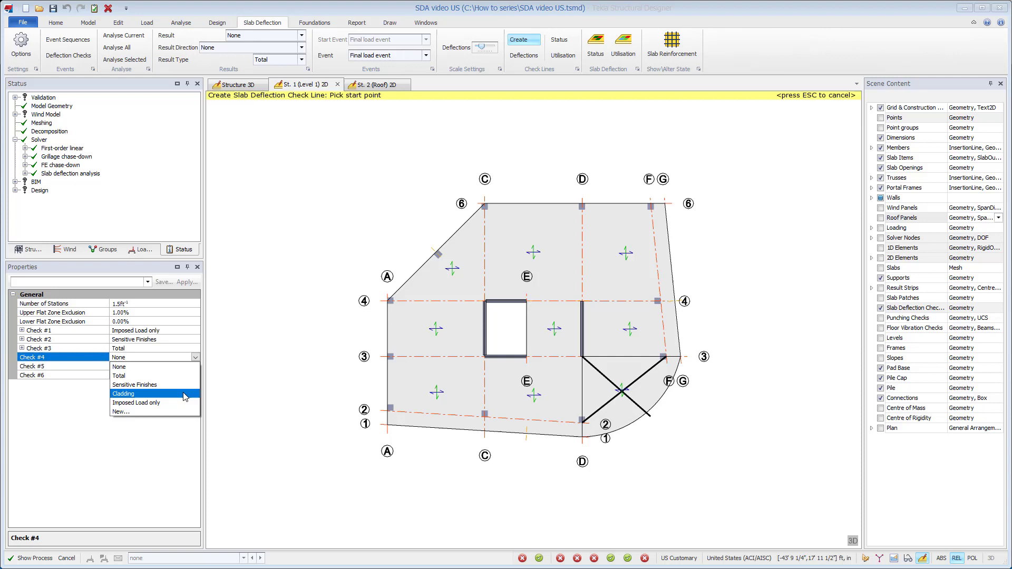
pyautogui.click(185, 395)
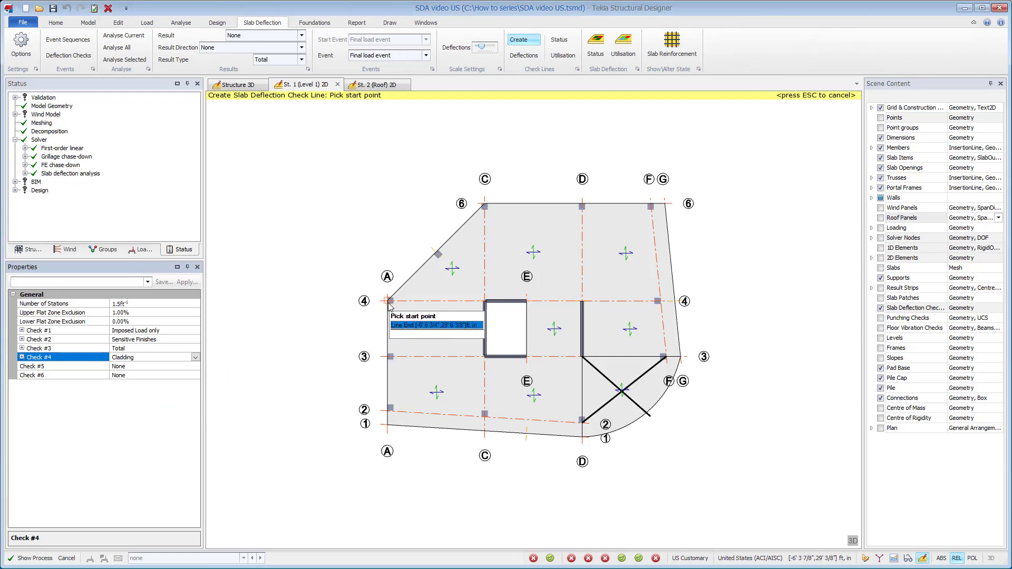
pyautogui.click(485, 204)
pyautogui.click(664, 204)
pyautogui.press('Escape')
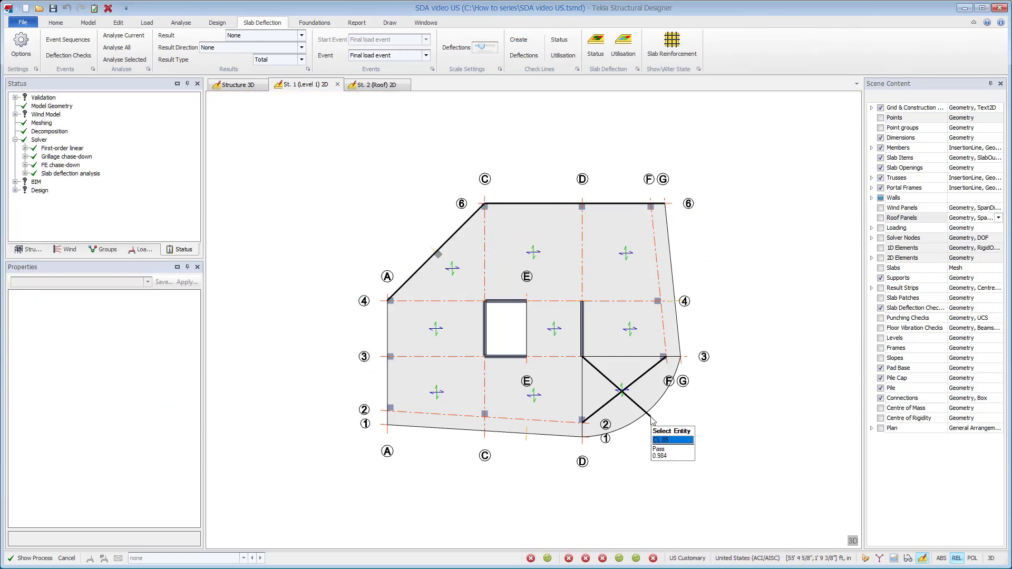
# Step: Move CL 85's end point so the line starts mid-bay
pyautogui.click(651, 420)
pyautogui.click(652, 419)
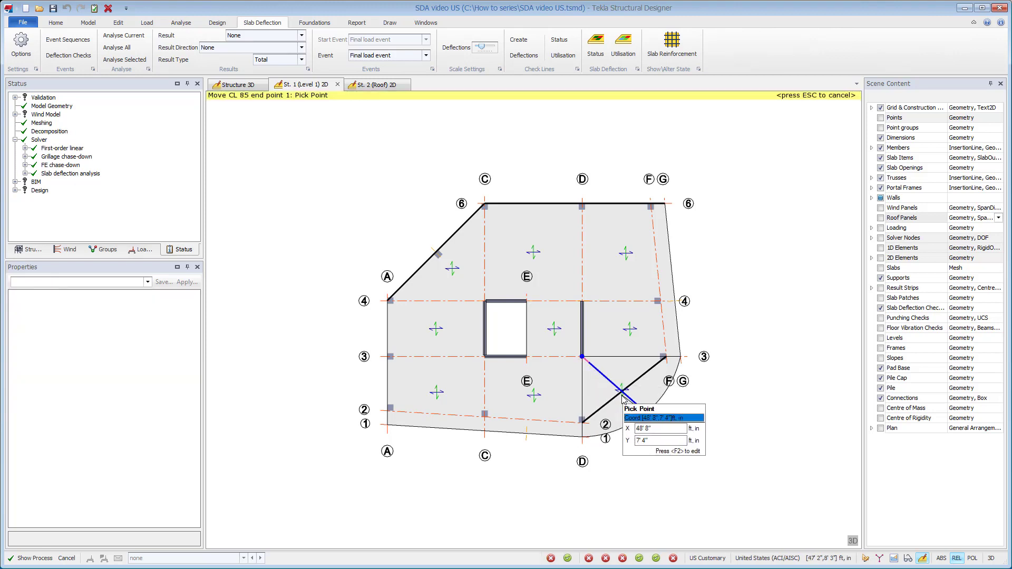
pyautogui.click(622, 393)
pyautogui.click(668, 437)
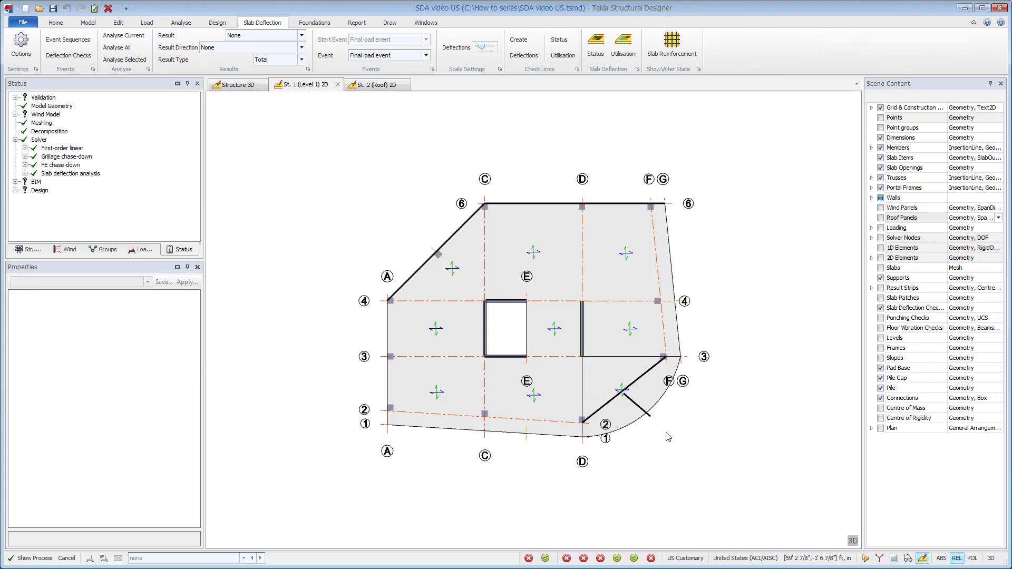
# Step: Show check line deflected shapes on the Level 1 view in 3D
pyautogui.click(523, 57)
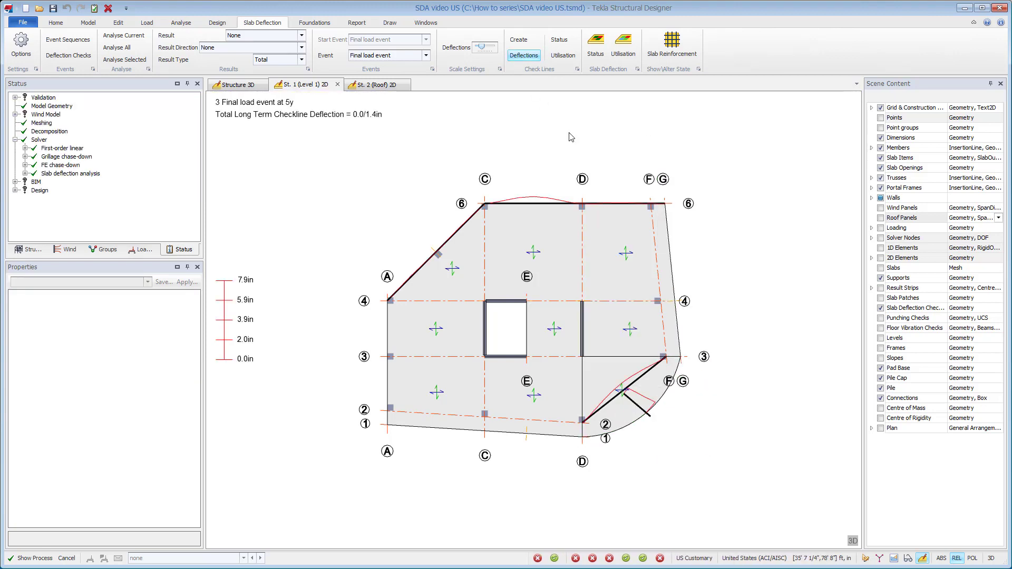
pyautogui.click(850, 541)
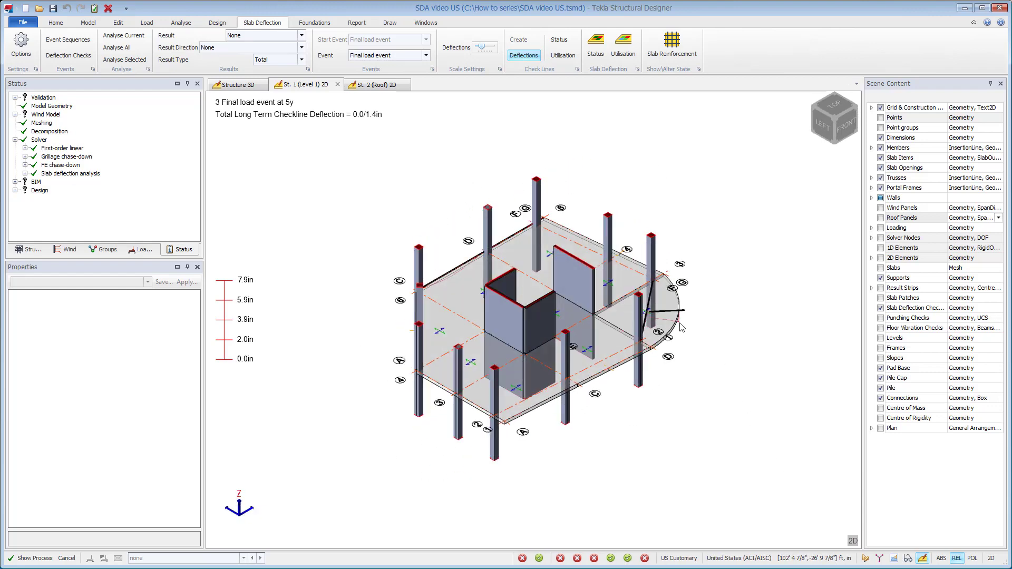
pyautogui.moveTo(681, 327)
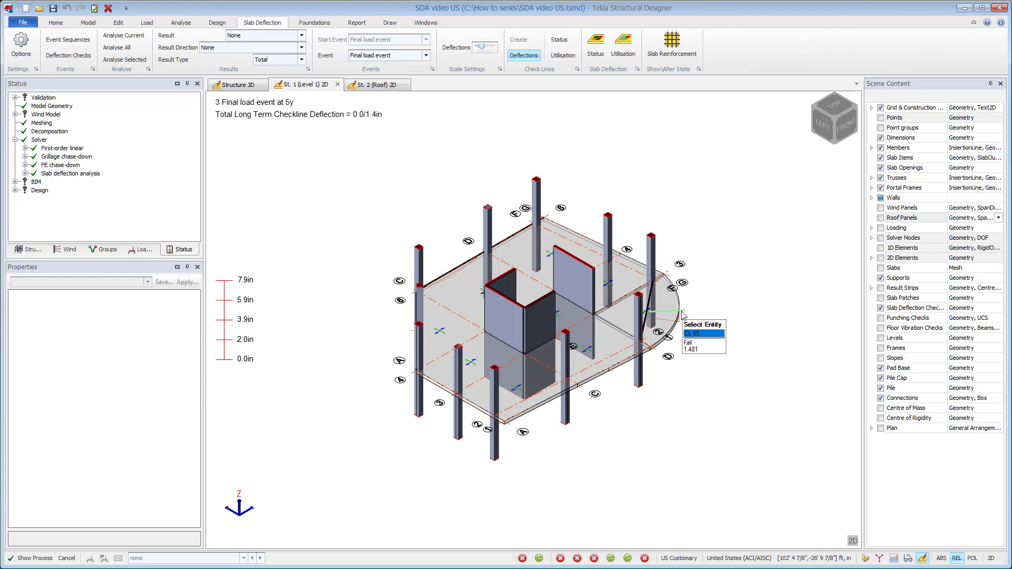
# Step: Open CL 85's deflections check view with differential results, then return to Level 1
pyautogui.rightClick(683, 315)
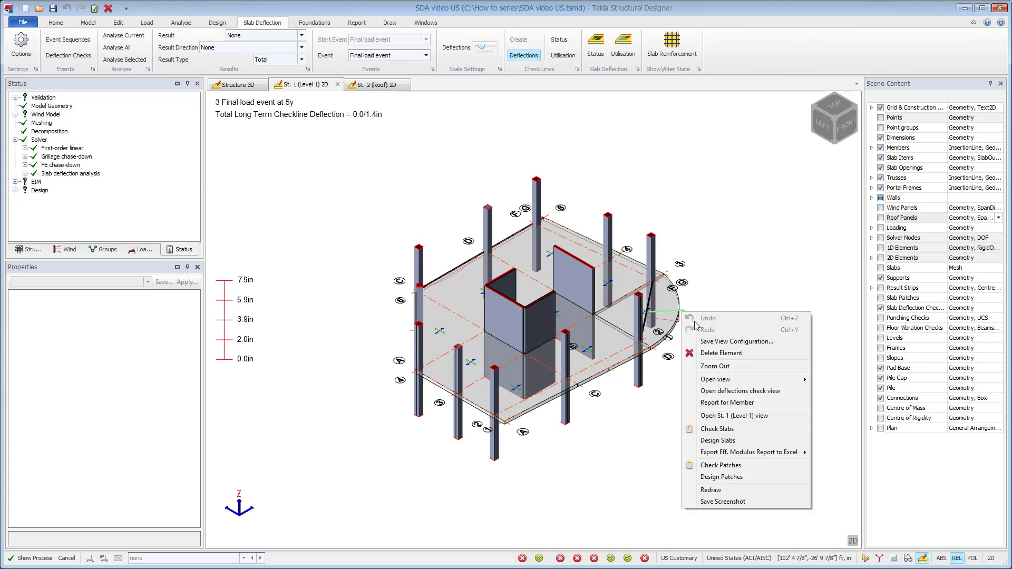
pyautogui.click(751, 391)
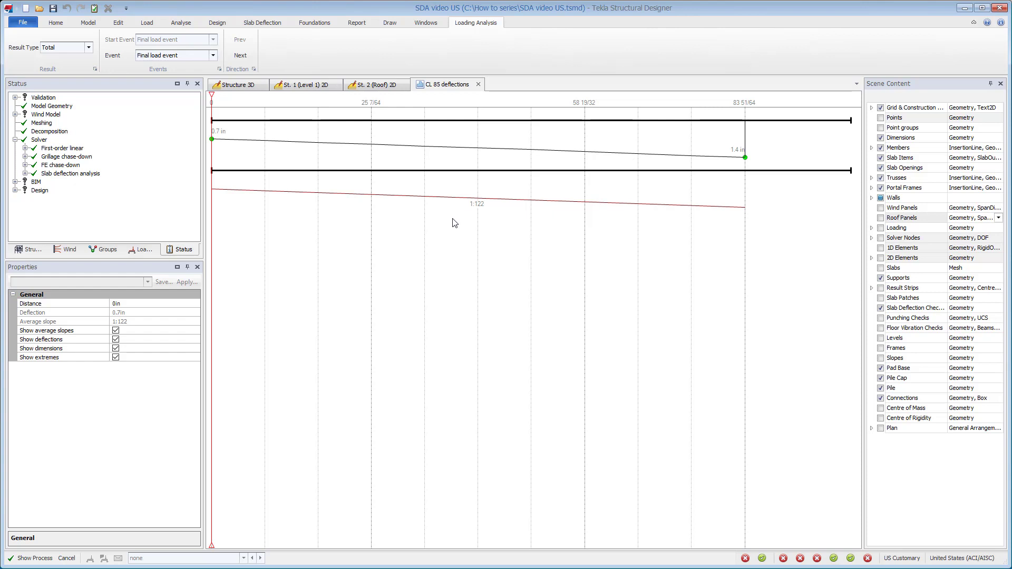
pyautogui.click(89, 47)
pyautogui.click(58, 66)
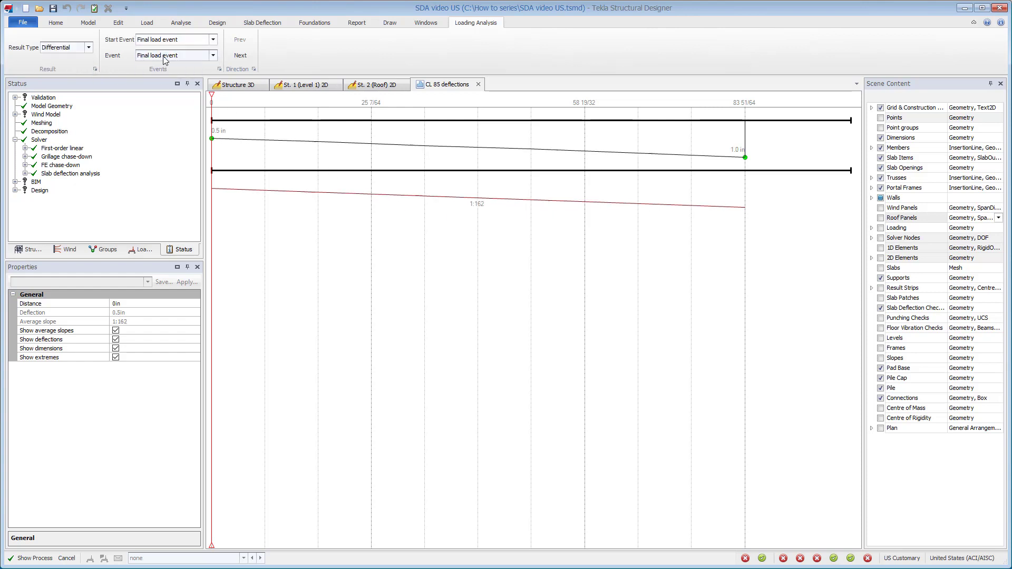
pyautogui.click(300, 88)
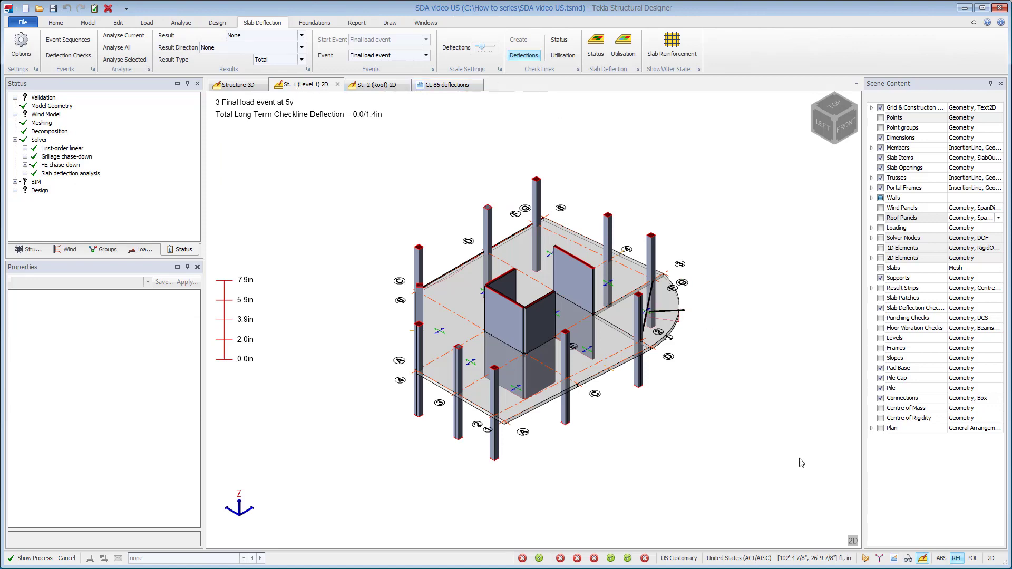
# Step: Compare check-line and slab deflection status and utilisation colouring on Level 1, ending on Check Lines Status with CL 85 failing
pyautogui.click(560, 40)
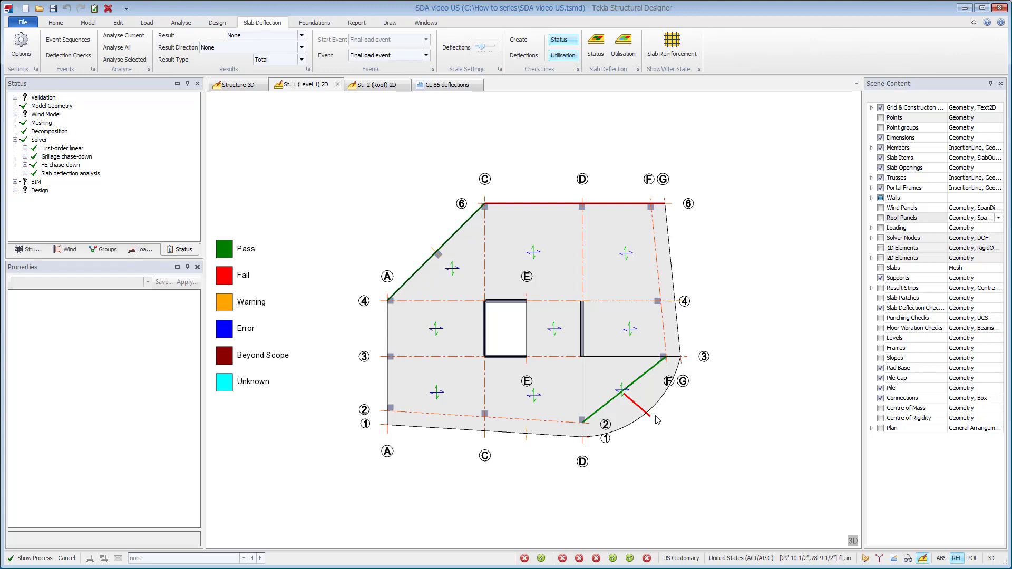
pyautogui.moveTo(652, 420)
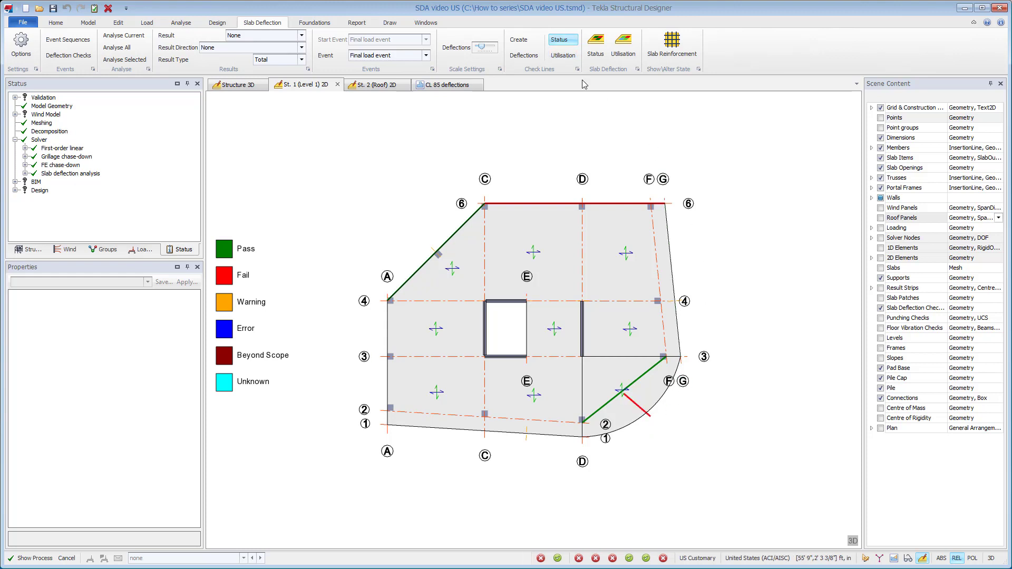
pyautogui.click(560, 56)
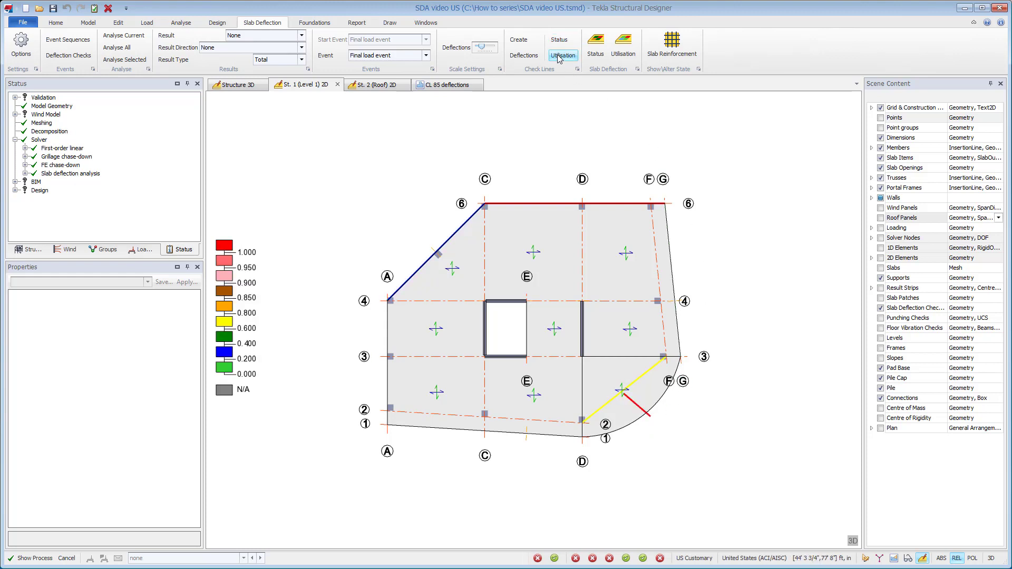
pyautogui.click(599, 57)
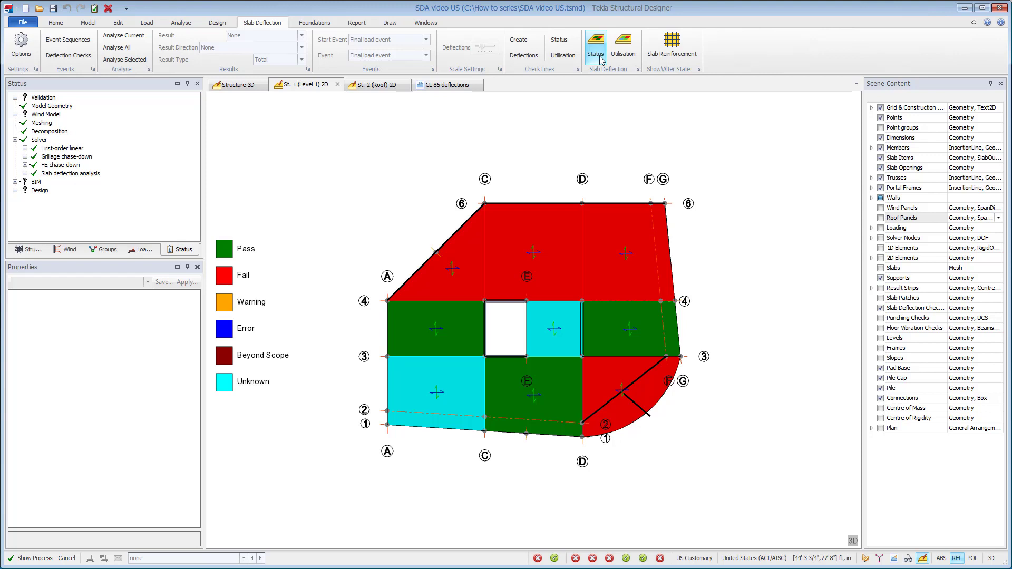
pyautogui.click(630, 55)
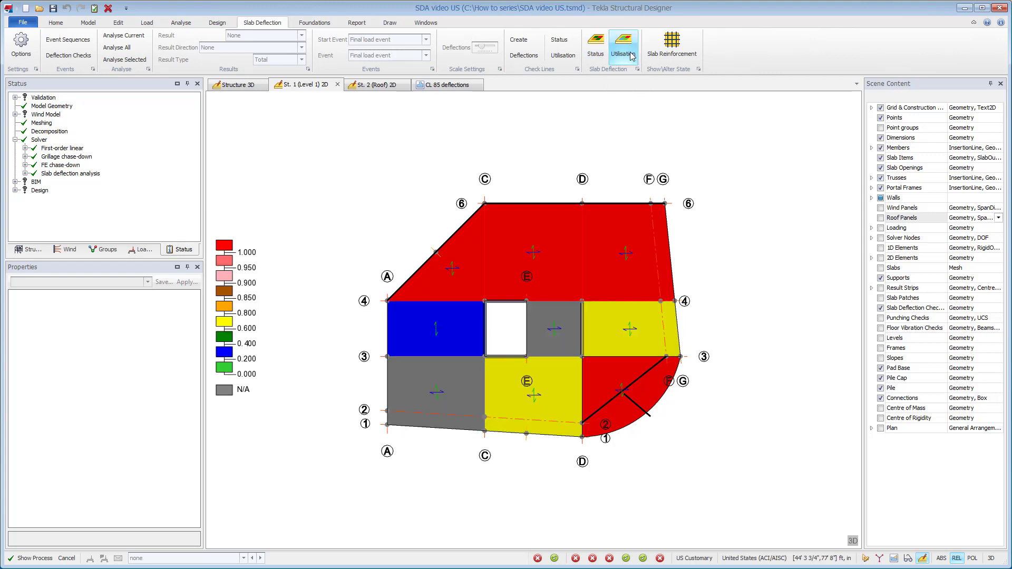
pyautogui.click(632, 55)
pyautogui.click(572, 43)
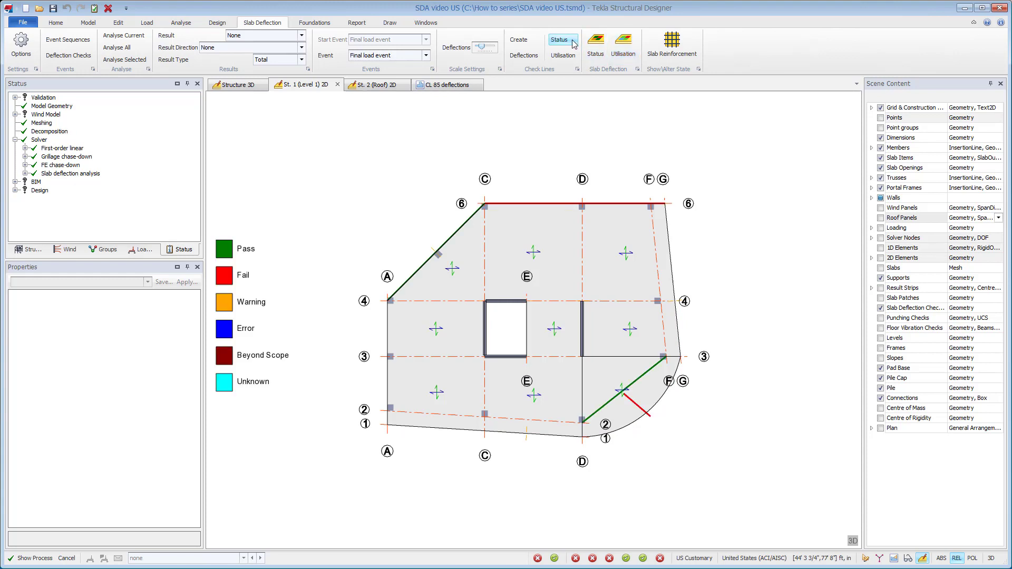
# Step: Generate the Report for Member for check line CL 85, shown at page width
pyautogui.rightClick(650, 420)
pyautogui.click(701, 507)
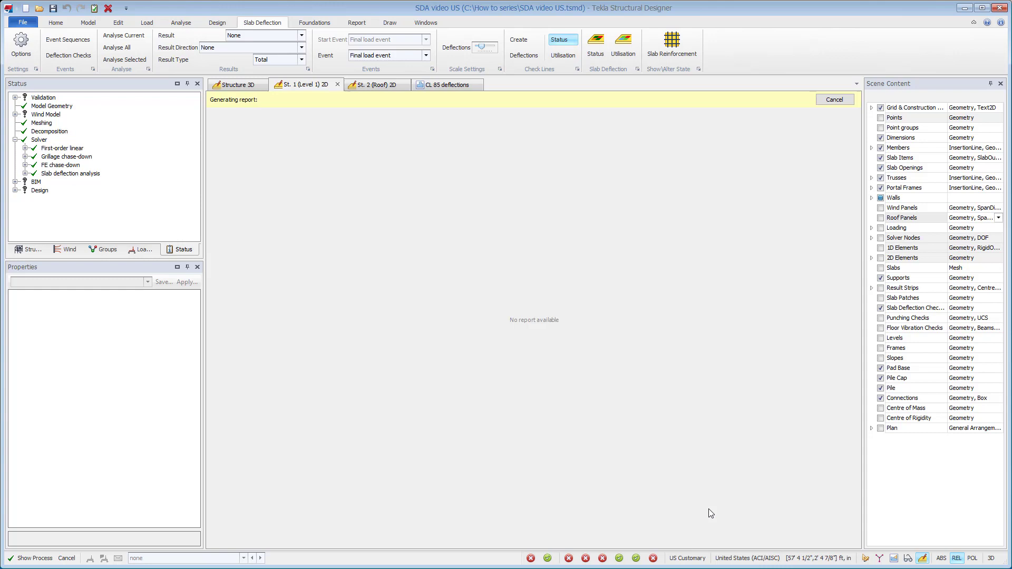
pyautogui.click(389, 56)
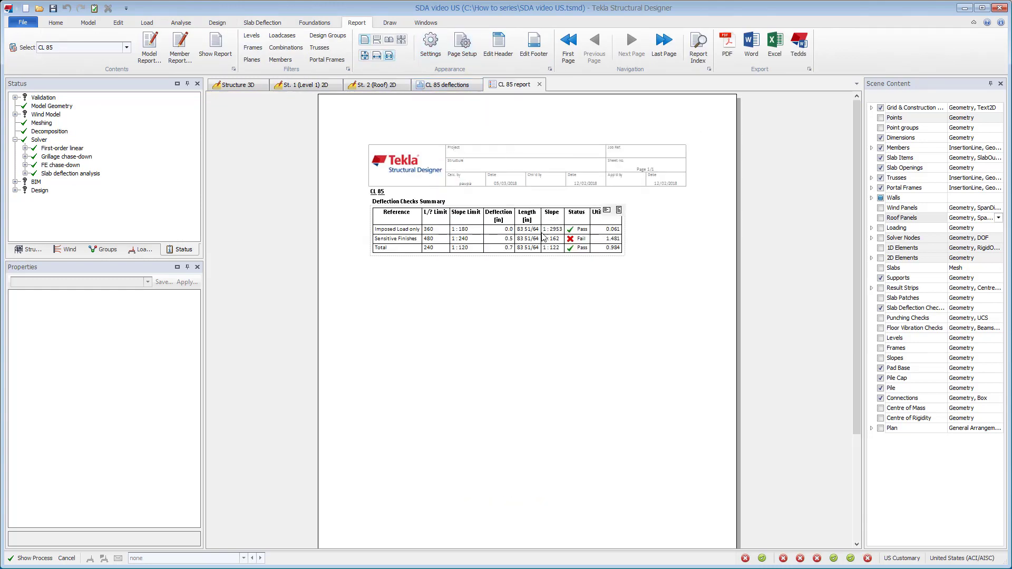
# Step: Step through the CL 85 deflections, Level 1 and Roof views to Structure 3D, then select all slabs
pyautogui.click(448, 86)
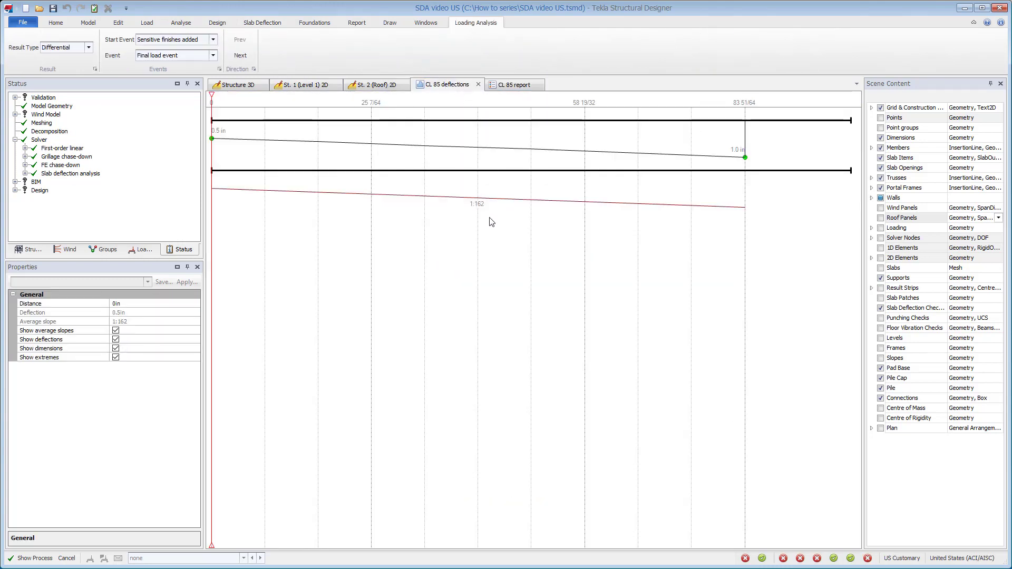
pyautogui.click(306, 85)
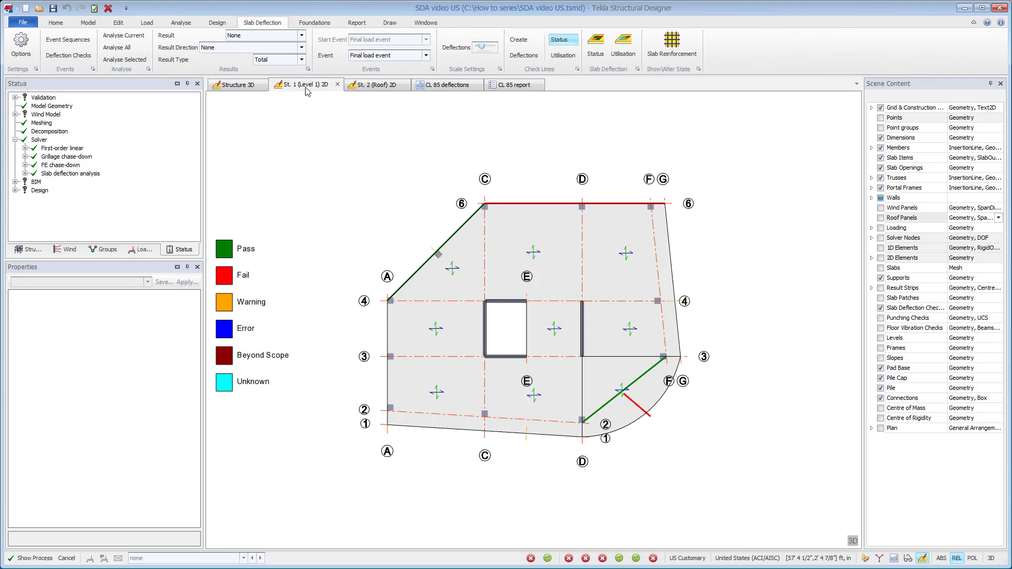
pyautogui.click(386, 86)
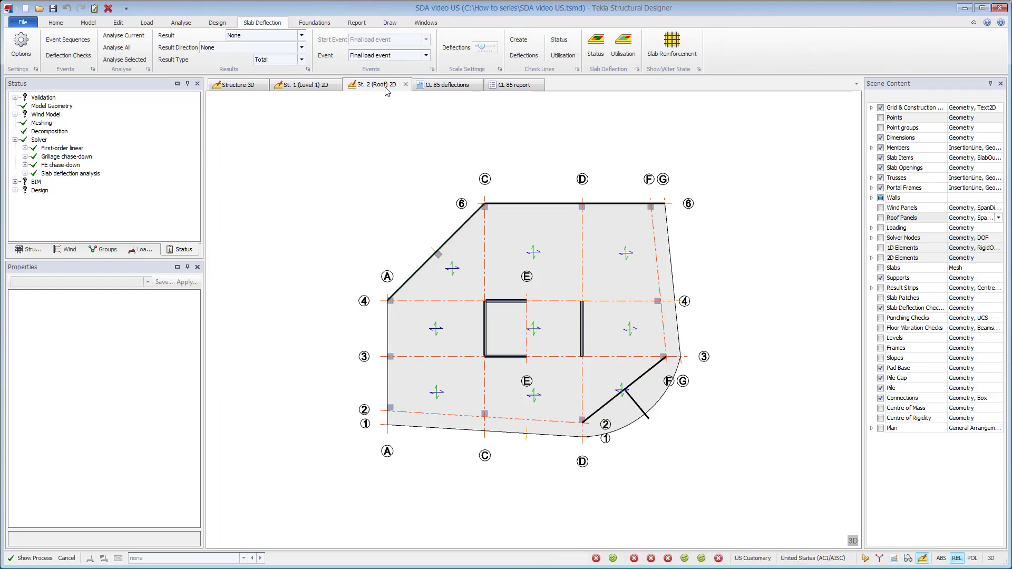
pyautogui.click(246, 86)
pyautogui.moveTo(700, 136); pyautogui.dragTo(379, 487)
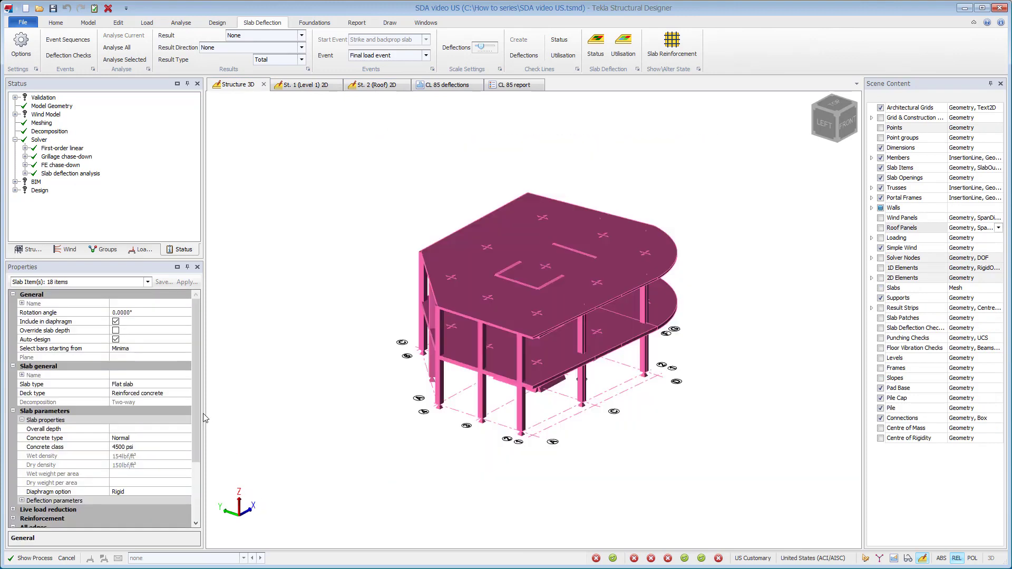
# Step: Set the selected slabs' deflection restraint constant to 7.5
pyautogui.click(22, 501)
pyautogui.click(126, 510)
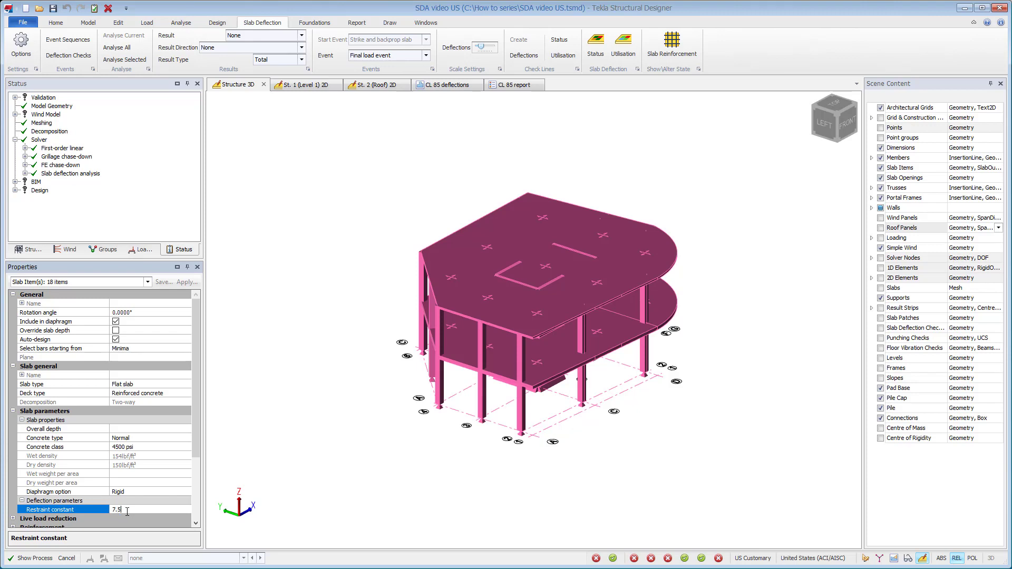
pyautogui.write('7.5')
pyautogui.press('Return')
pyautogui.click(324, 309)
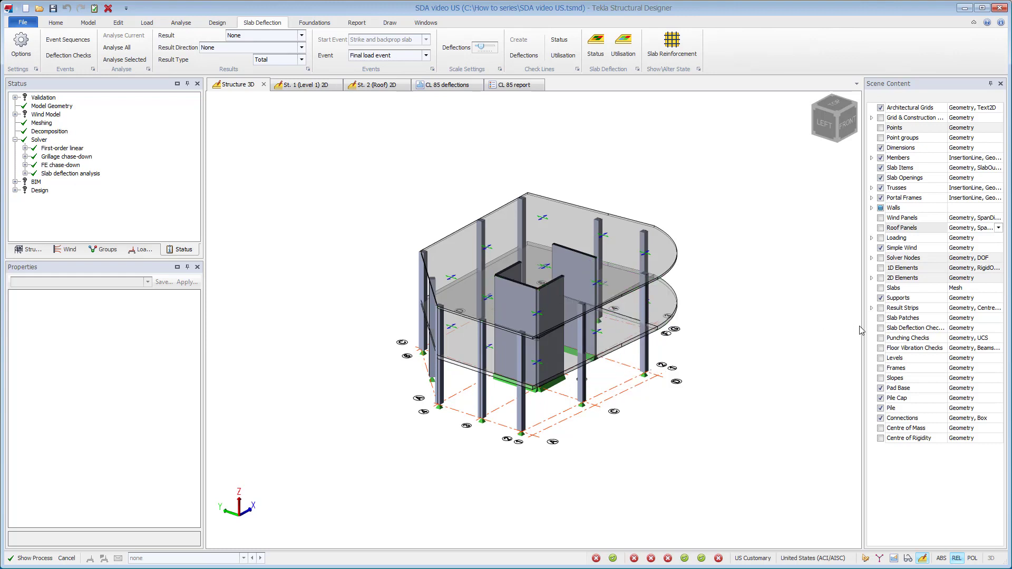
# Step: Re-analyse, show check lines in 3D by pass/fail status, and identify roof line CL 77 failing at 1.224
pyautogui.click(880, 327)
pyautogui.moveTo(681, 304)
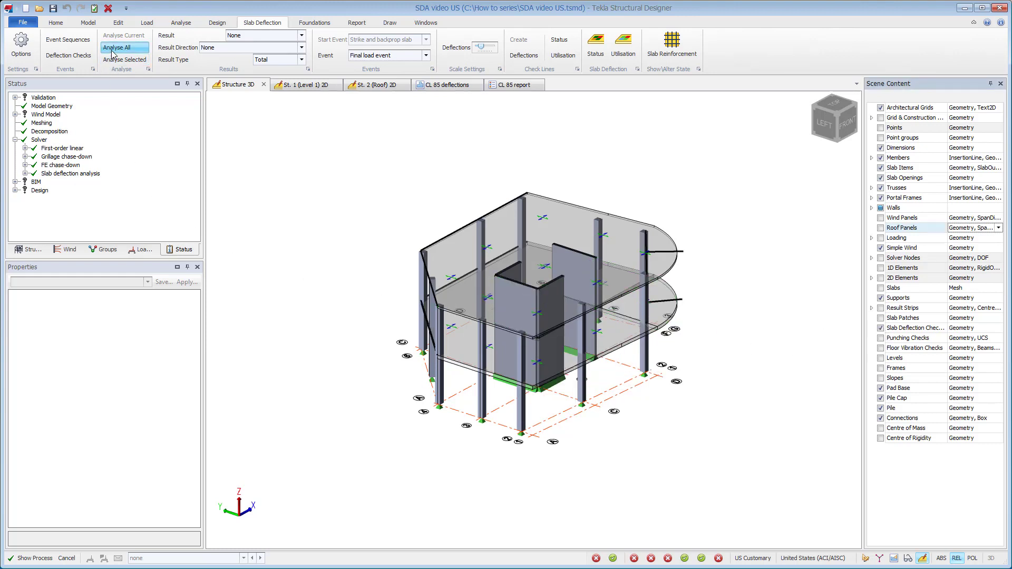
pyautogui.click(133, 59)
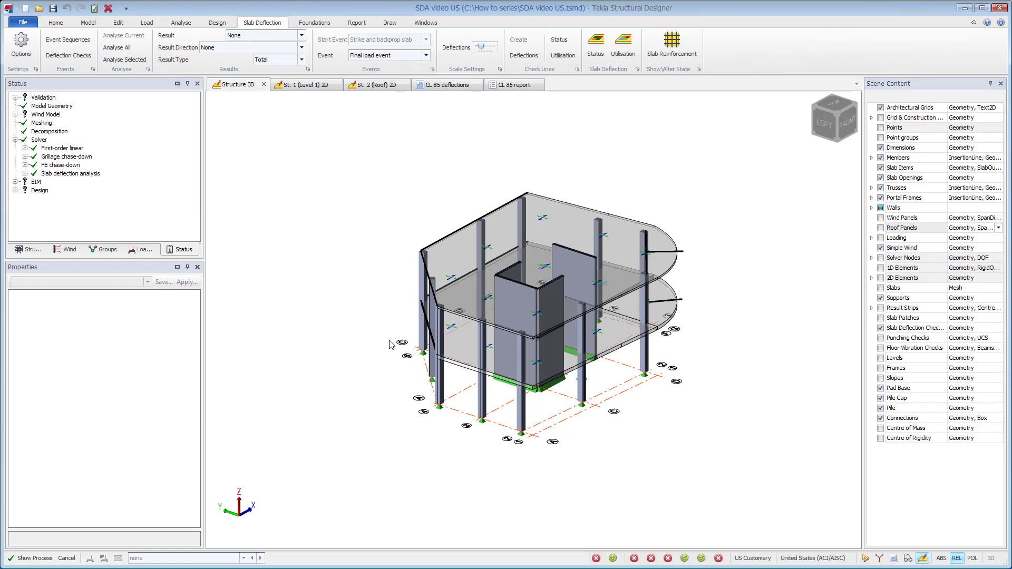
pyautogui.click(559, 39)
pyautogui.moveTo(683, 303)
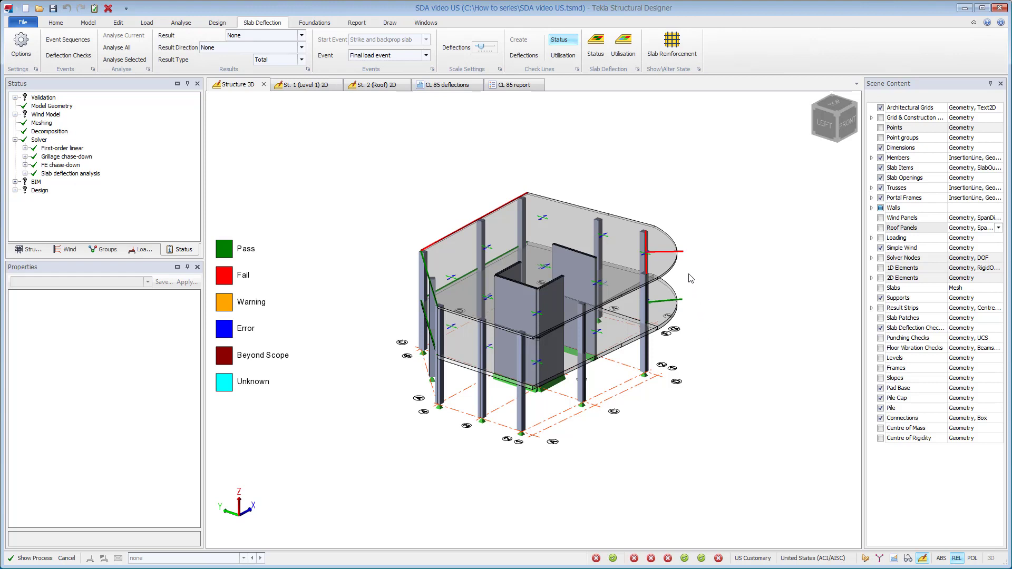
pyautogui.moveTo(683, 255)
# Step: Set roof slab SI 127's overall depth to 6 1/4in and Analyse All; CL 77 now fails at 1.017
pyautogui.click(678, 266)
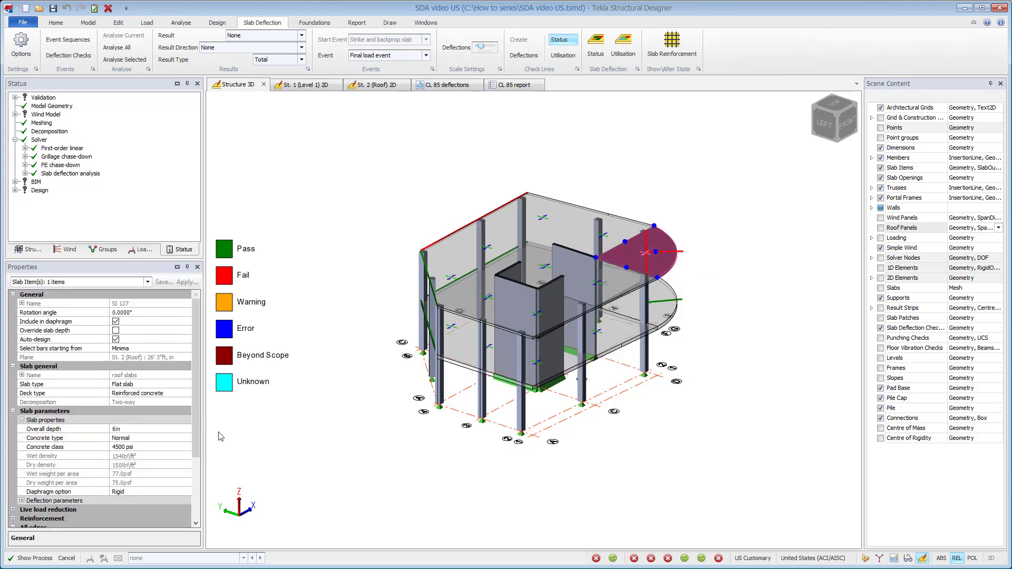
pyautogui.click(141, 429)
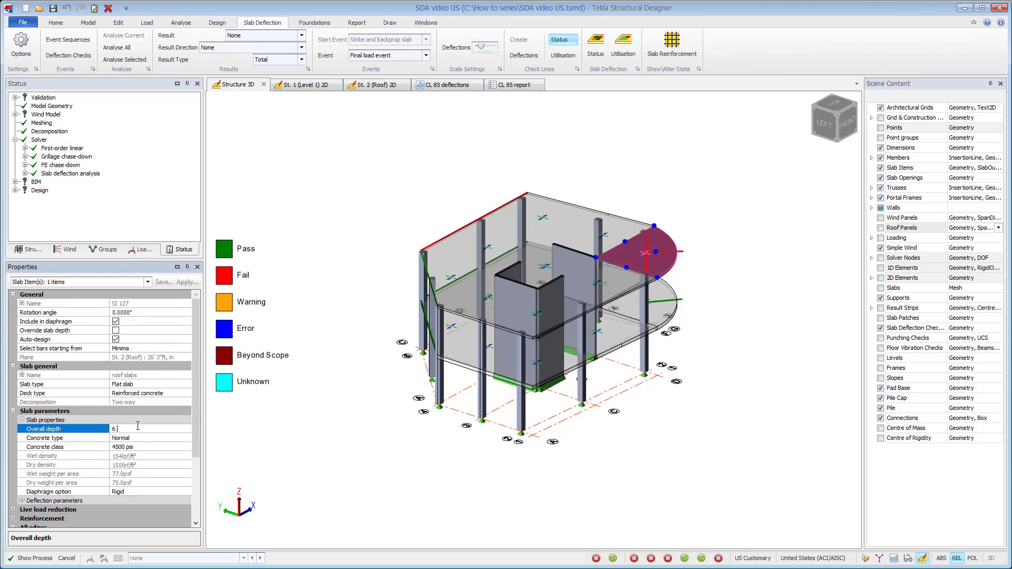
pyautogui.write('6 1/4')
pyautogui.press('Return')
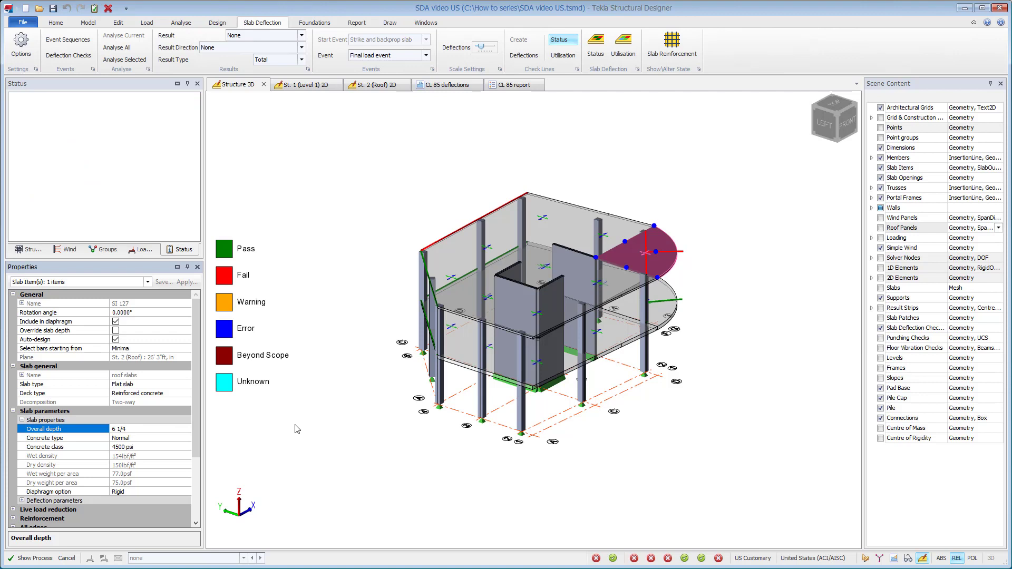
pyautogui.click(116, 47)
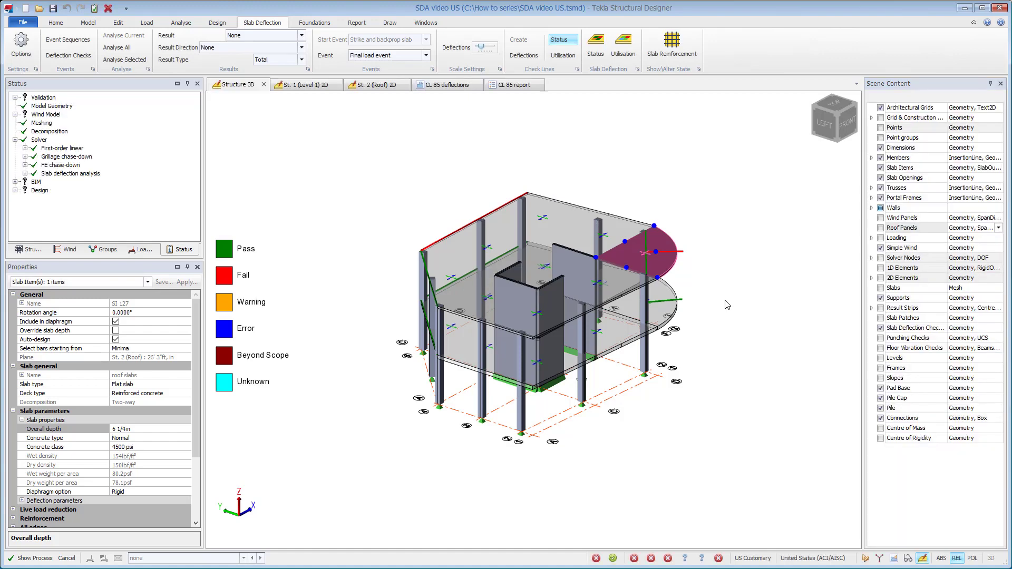
pyautogui.moveTo(684, 256)
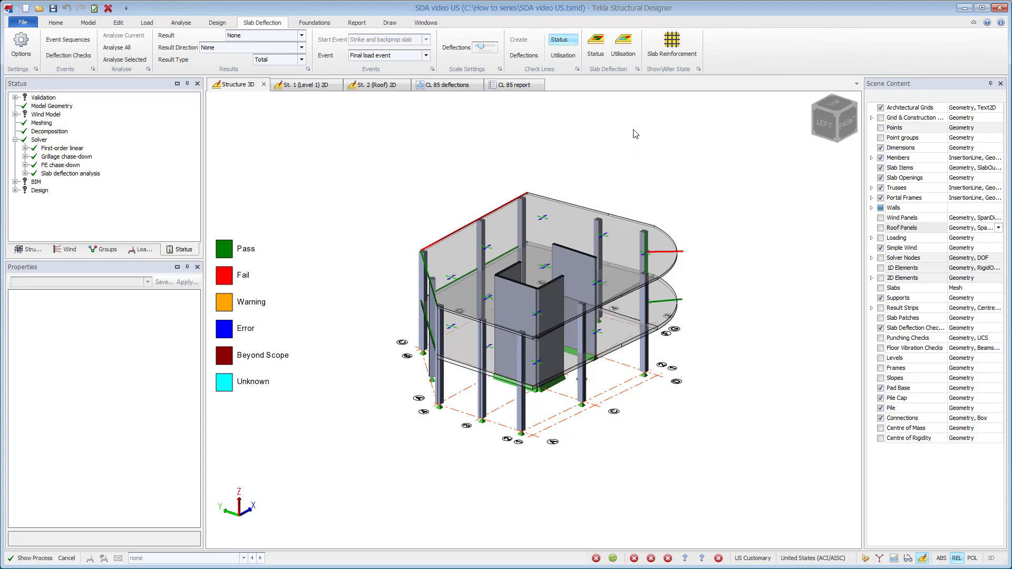
# Step: Apply user-defined #6 top-surface X-direction bars to the semicircular roof slab
pyautogui.click(671, 45)
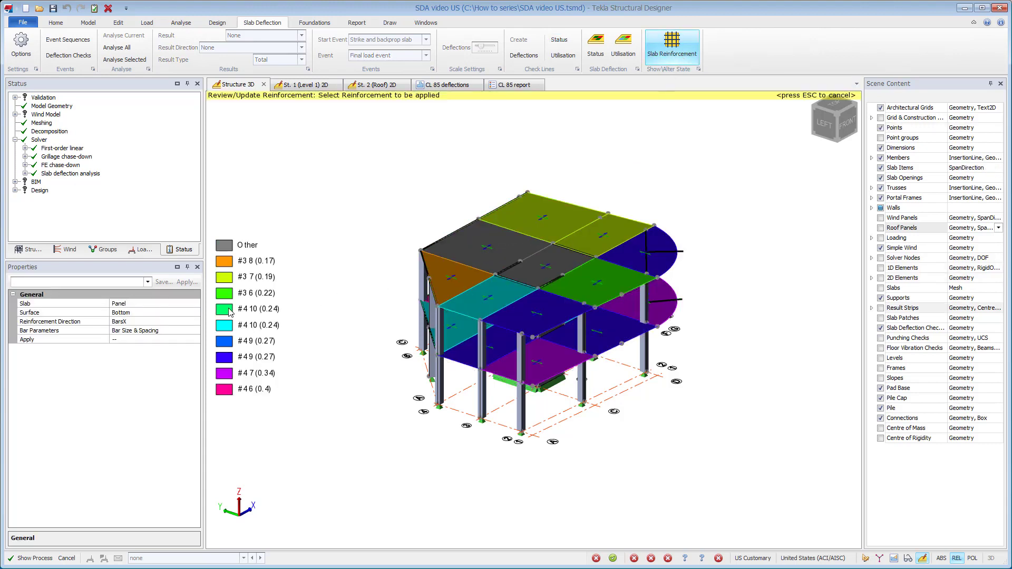
pyautogui.click(190, 313)
pyautogui.click(195, 313)
pyautogui.click(191, 331)
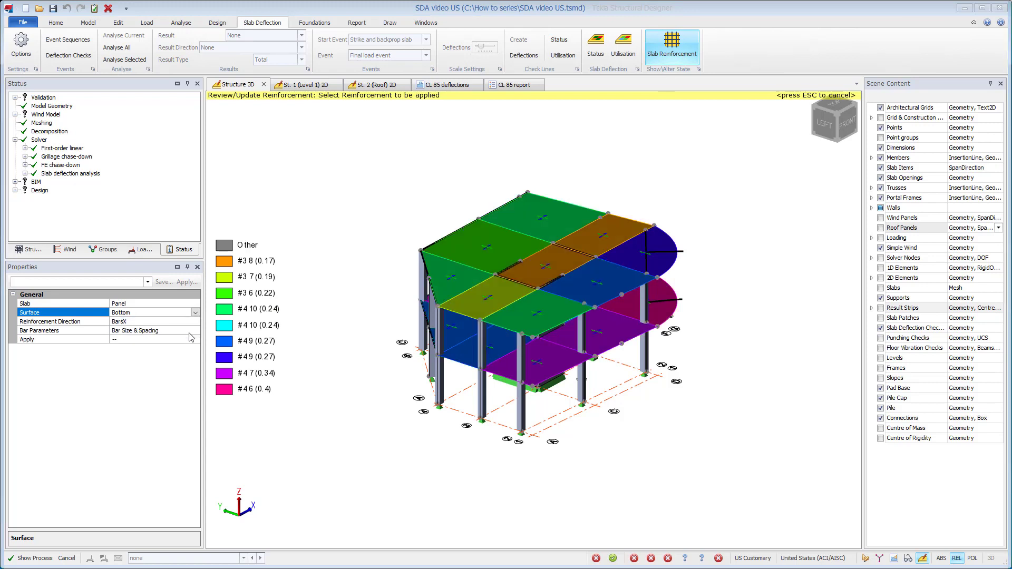
pyautogui.click(191, 339)
pyautogui.click(153, 443)
pyautogui.click(135, 375)
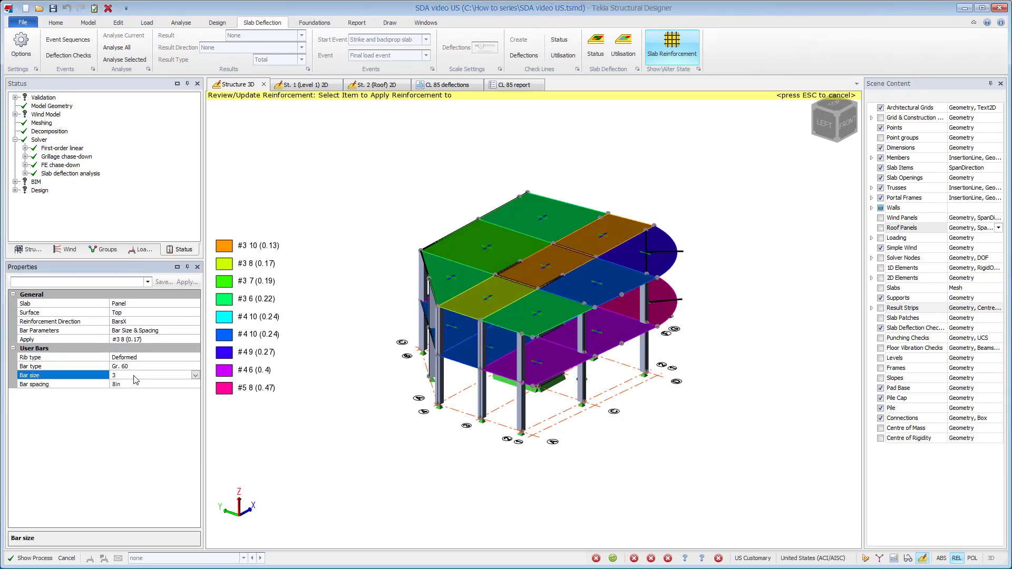
pyautogui.write('6')
pyautogui.press('Return')
pyautogui.click(654, 261)
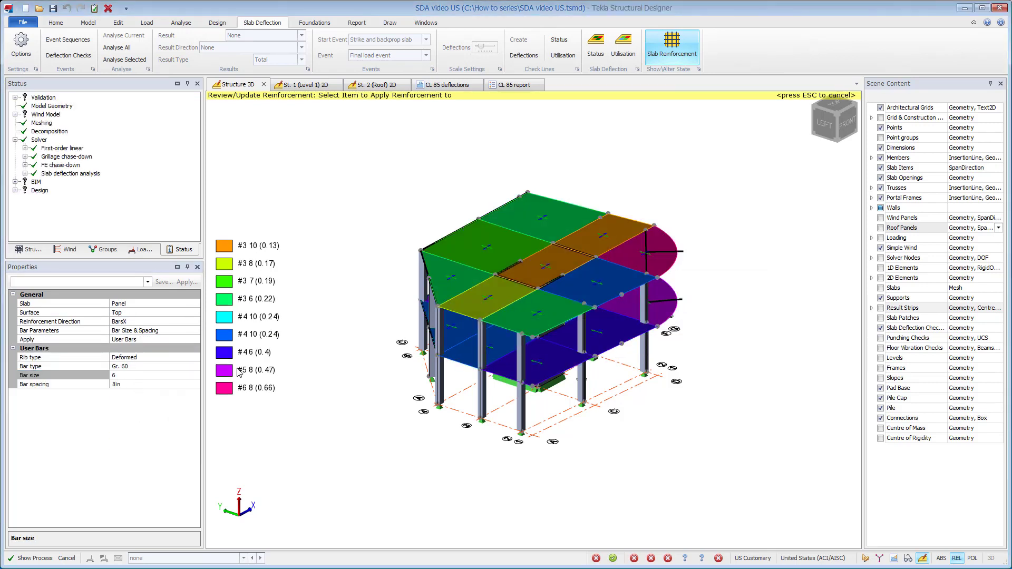
# Step: Apply user-defined #6 top-surface Y-direction bars to the same roof slab and finish
pyautogui.click(191, 321)
pyautogui.click(195, 321)
pyautogui.click(180, 340)
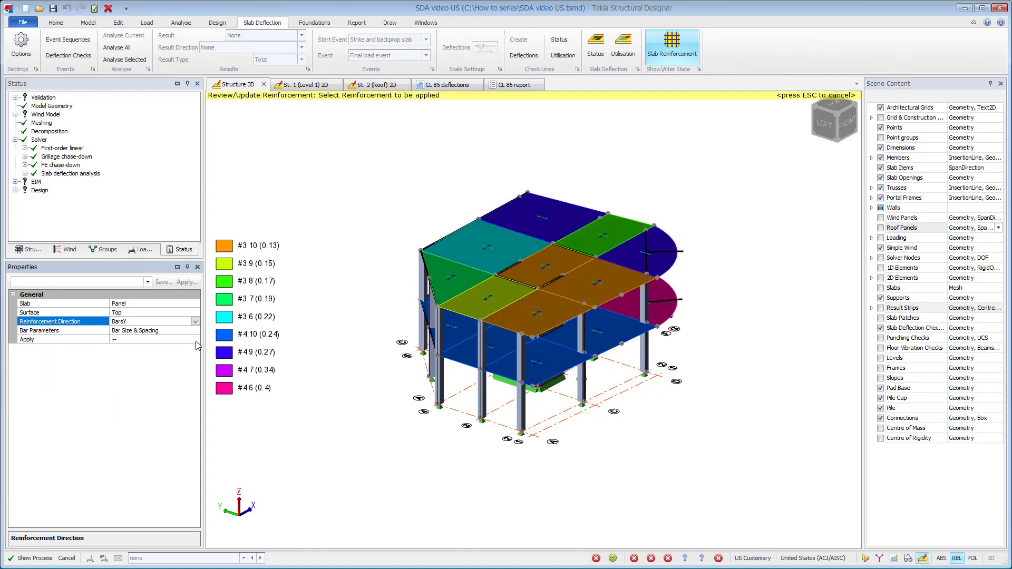
pyautogui.click(196, 339)
pyautogui.click(195, 339)
pyautogui.click(187, 449)
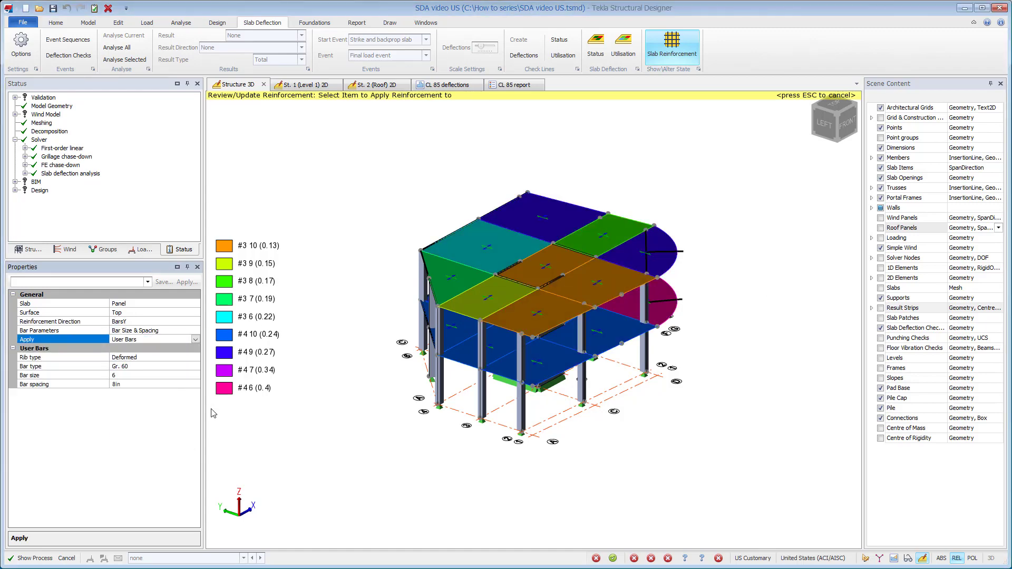
pyautogui.click(627, 338)
pyautogui.press('Escape')
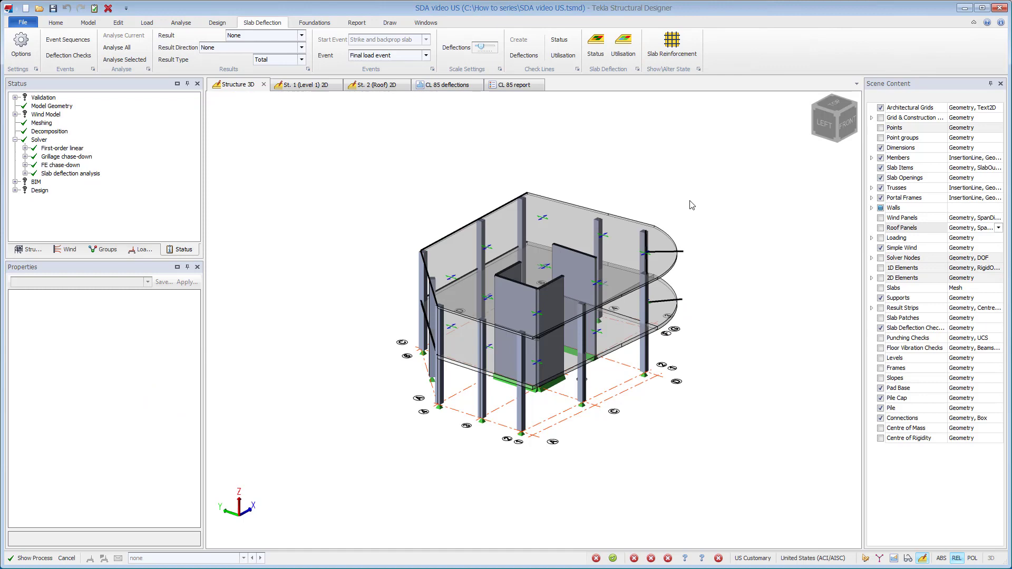
# Step: Analyse All, colour check lines by pass/fail, add slab deflection check text labels, and orbit frontally
pyautogui.click(116, 50)
pyautogui.click(560, 40)
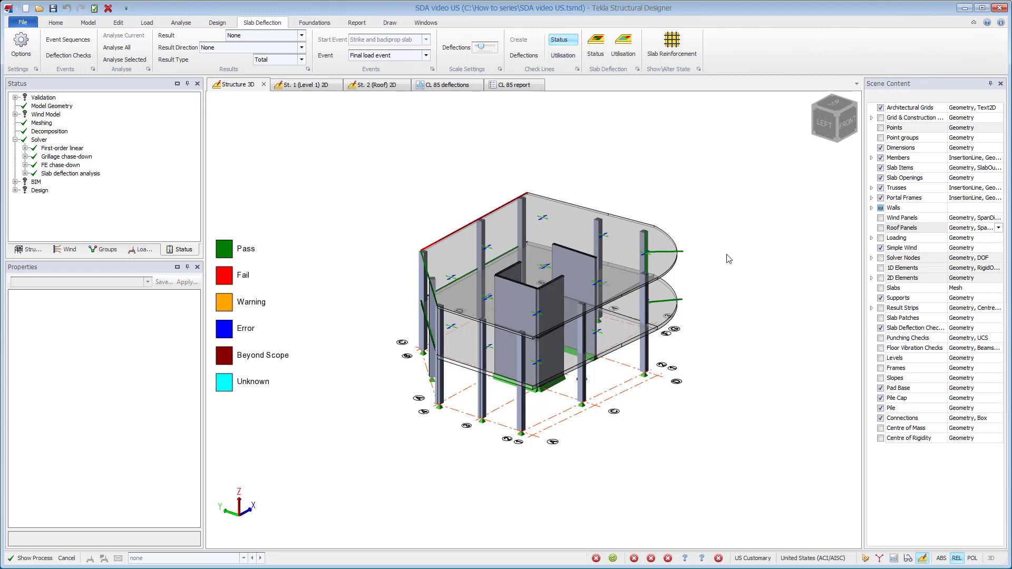
pyautogui.click(965, 331)
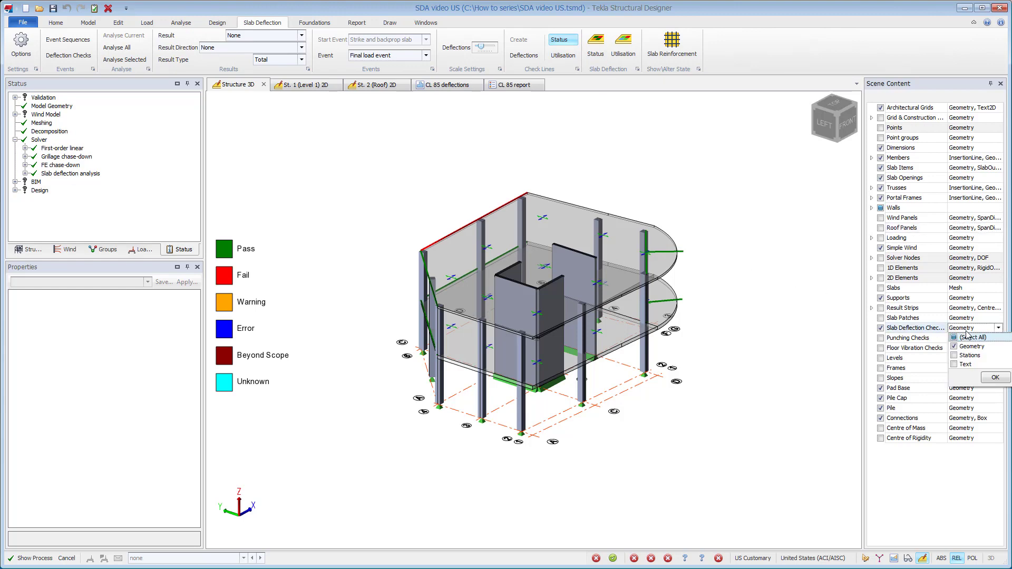
pyautogui.click(954, 364)
pyautogui.click(994, 378)
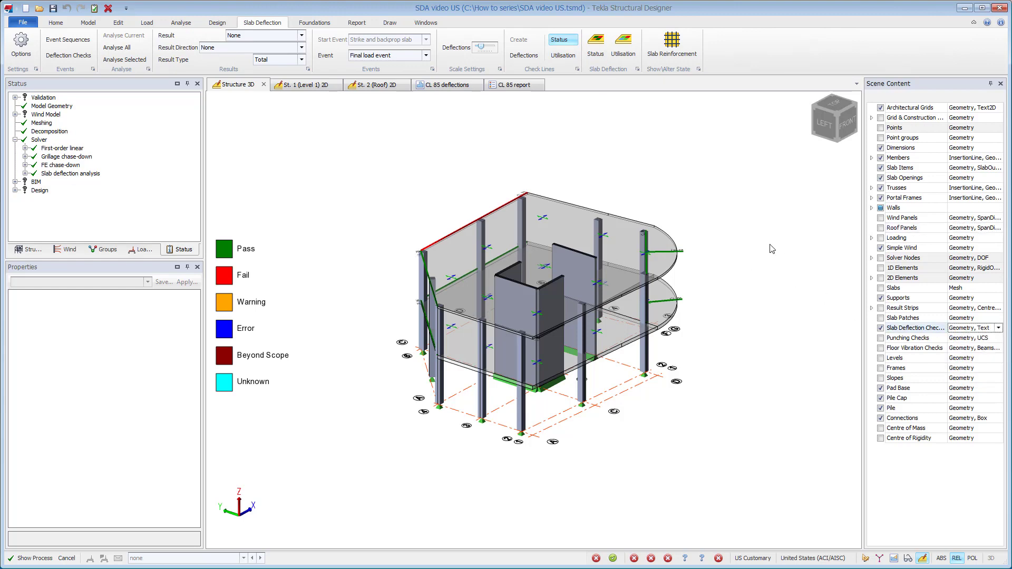
pyautogui.moveTo(770, 249); pyautogui.dragTo(524, 170, button='middle')
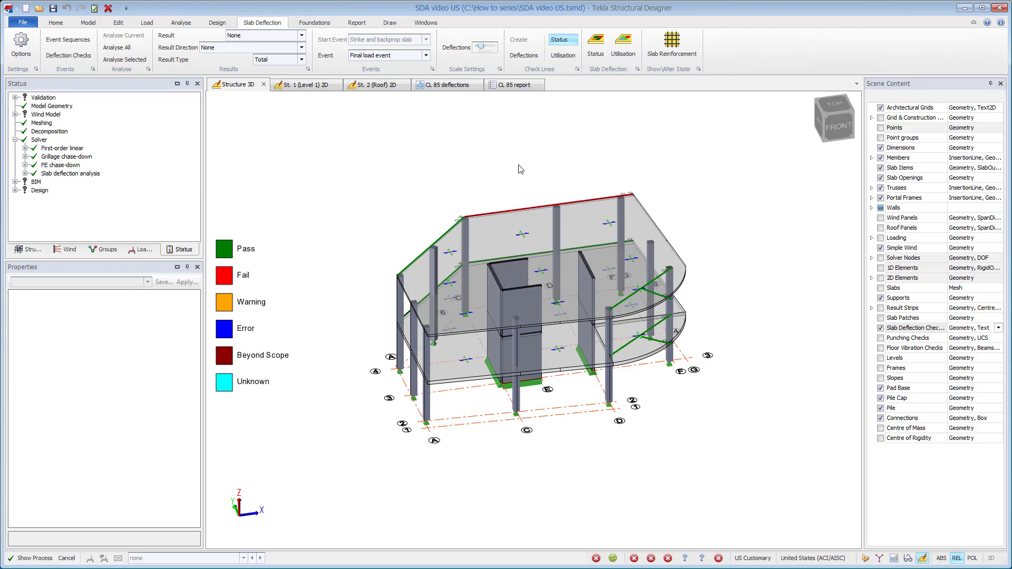
# Step: Save the current 3D view as 'Structure 3D - Slab Deflection'
pyautogui.rightClick(518, 169)
pyautogui.click(559, 196)
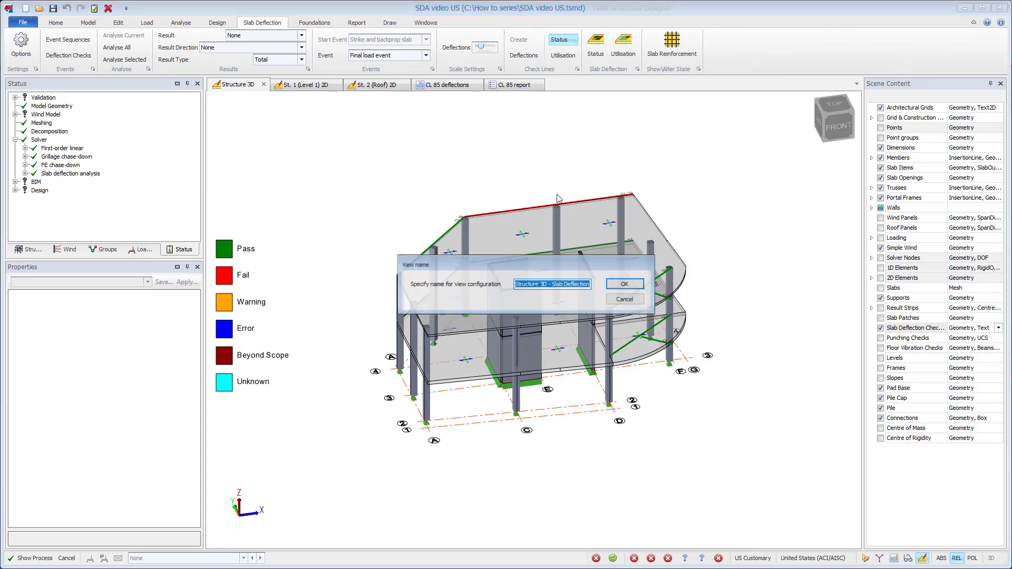
pyautogui.click(634, 287)
# Step: Create a model report style named 'Report' with a View chapter
pyautogui.click(356, 23)
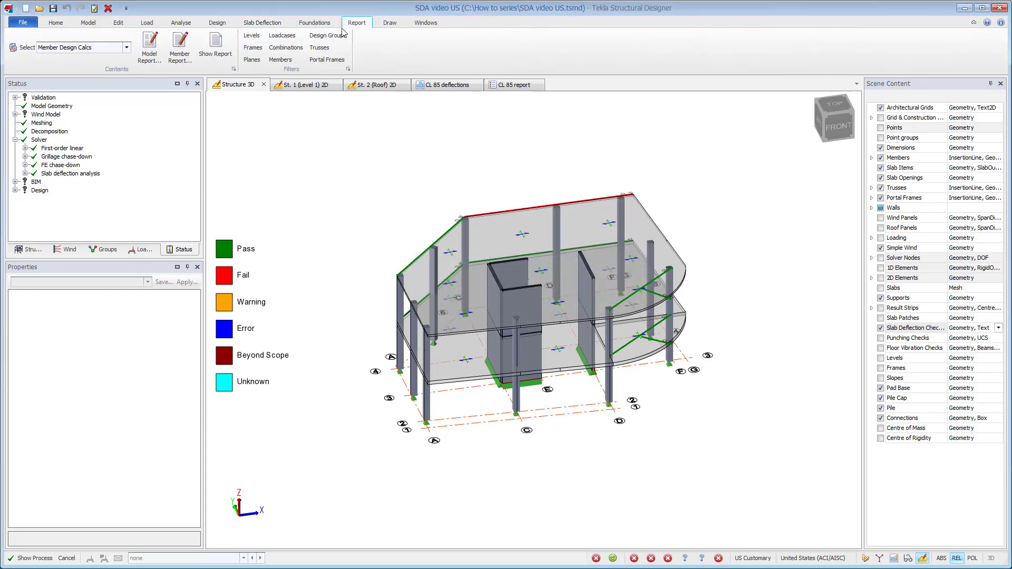
pyautogui.click(153, 51)
pyautogui.click(313, 369)
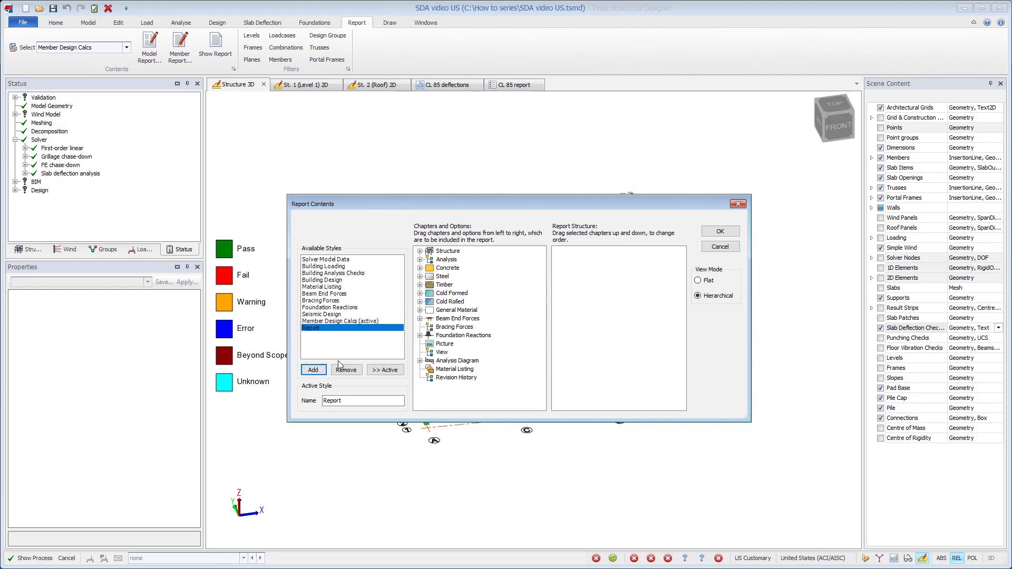
pyautogui.click(590, 269)
pyautogui.rightClick(581, 257)
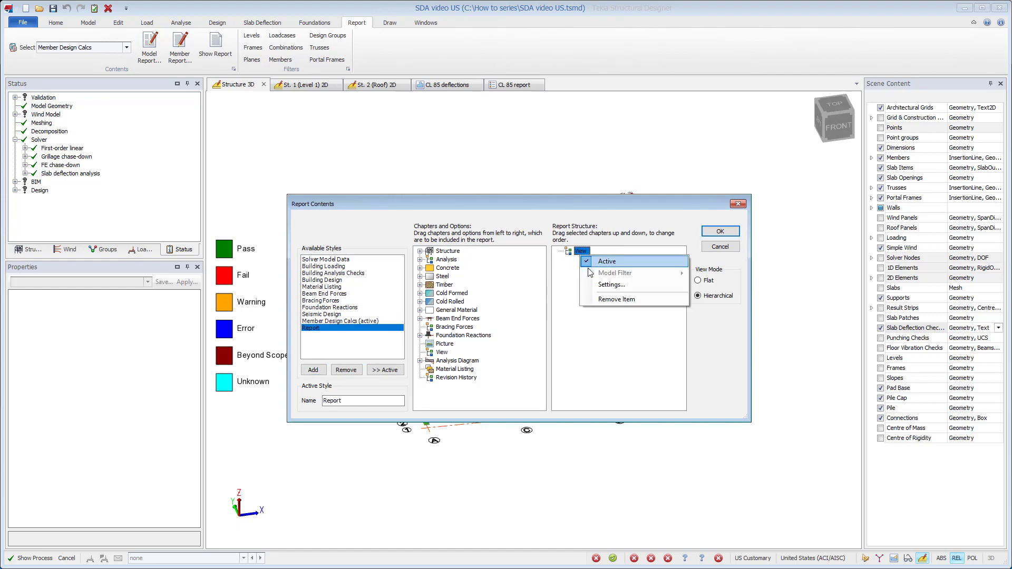
pyautogui.click(593, 285)
pyautogui.click(640, 252)
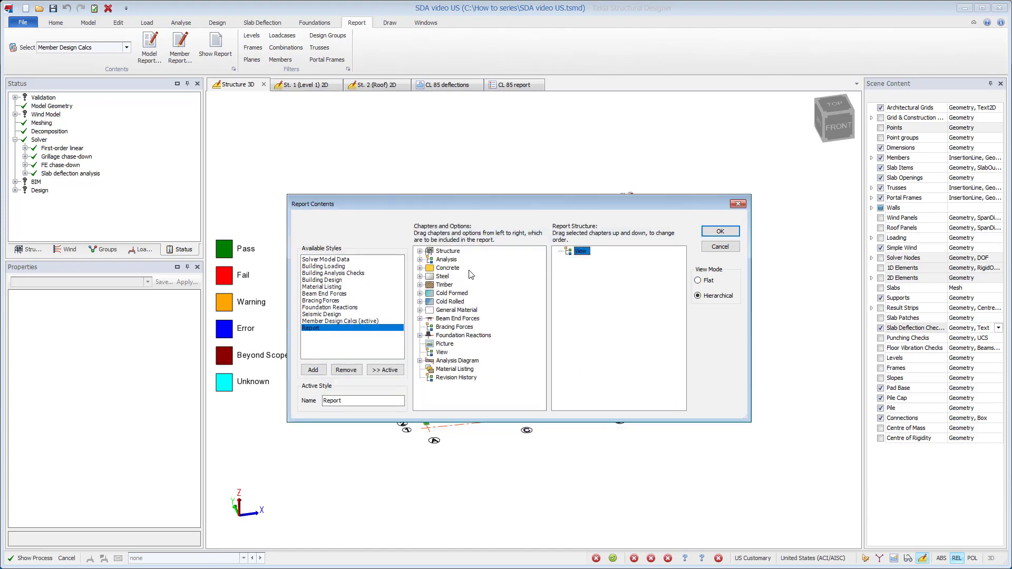
# Step: Add Concrete Slab Deflection Check Lines to the report contents and select the Report style
pyautogui.click(419, 269)
pyautogui.click(430, 302)
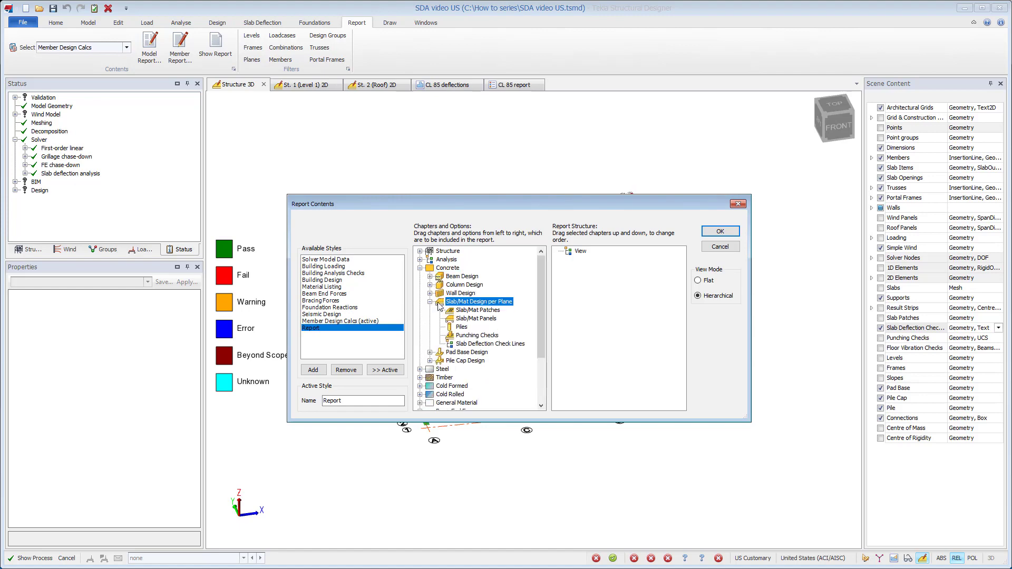
pyautogui.moveTo(462, 344); pyautogui.dragTo(585, 258)
pyautogui.click(720, 231)
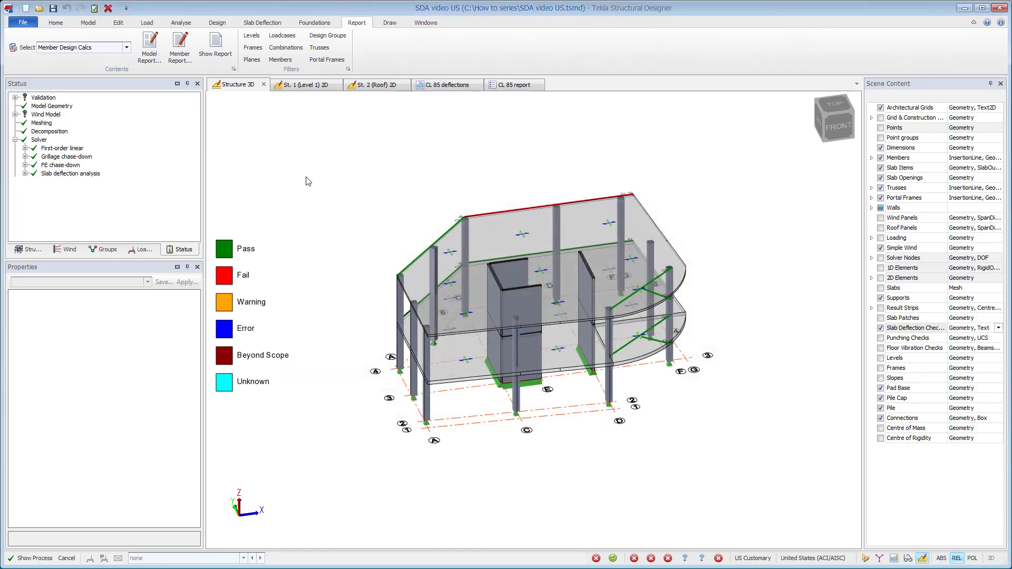
pyautogui.click(126, 48)
pyautogui.click(63, 108)
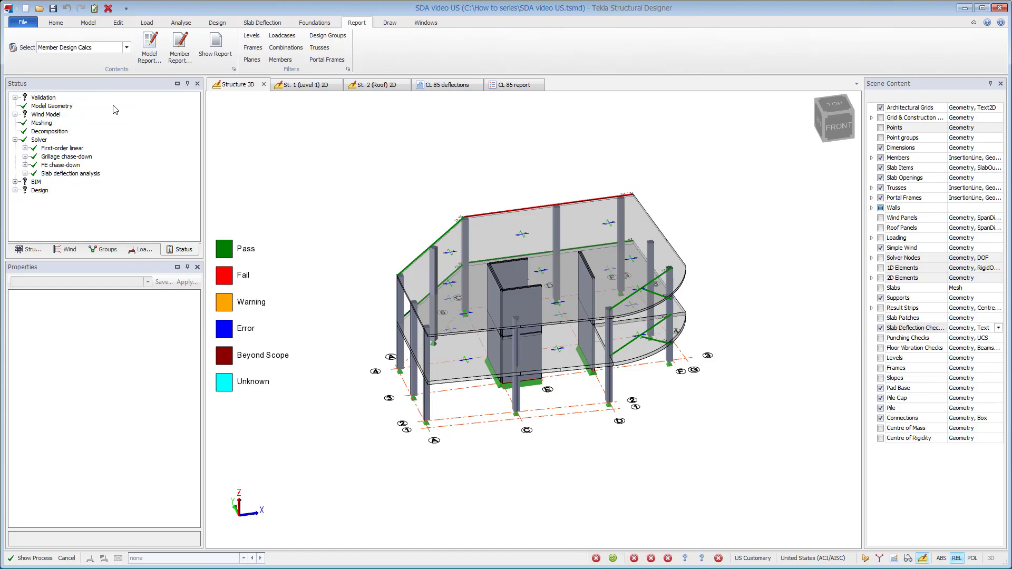
# Step: Show the model report at page width and go to its second page
pyautogui.click(217, 46)
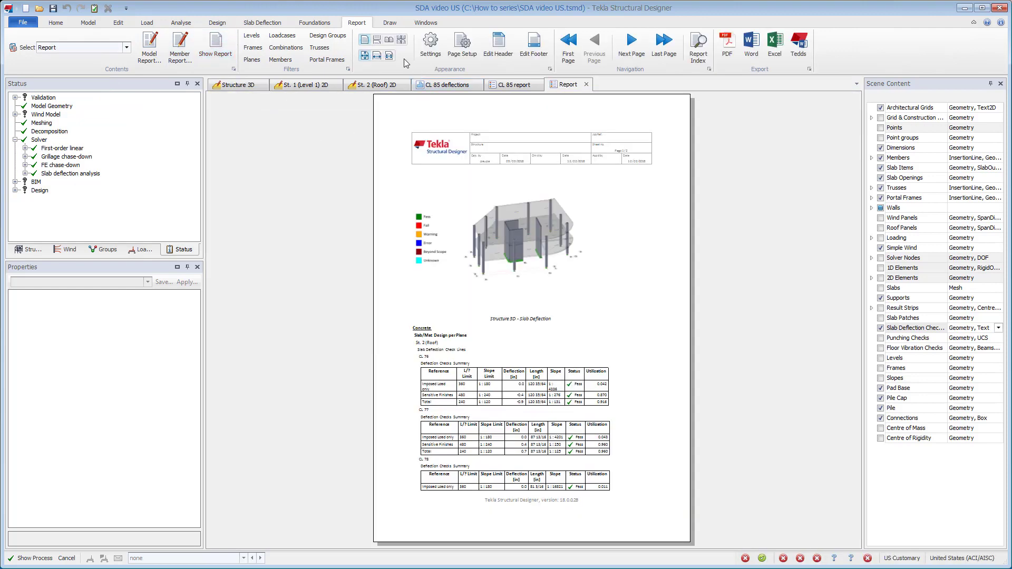
pyautogui.click(388, 56)
pyautogui.click(630, 48)
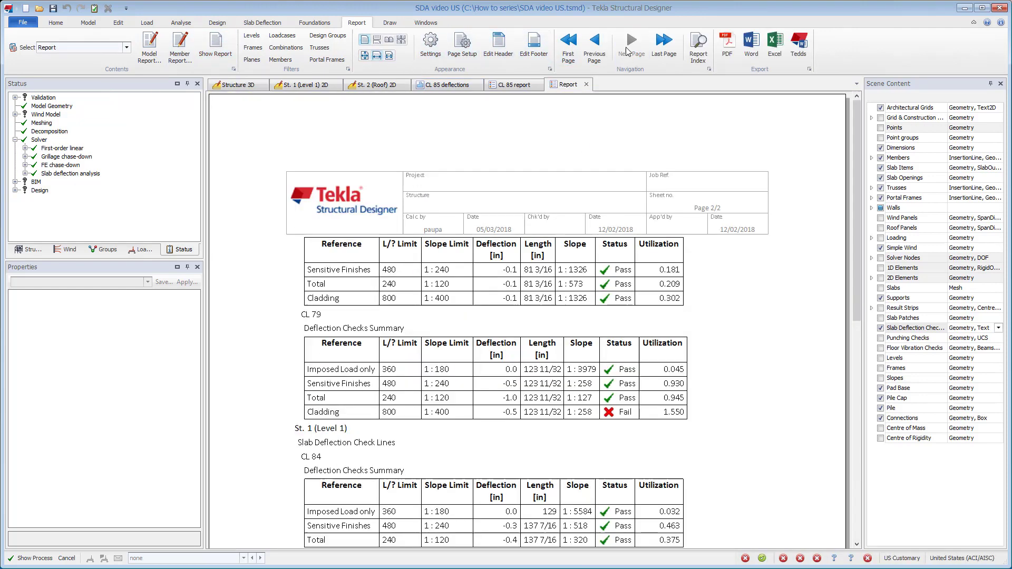
# Step: Back in Structure 3D, Analyse Selected and display total long-term slab deflection contours up to 1.7in
pyautogui.click(237, 85)
pyautogui.click(124, 59)
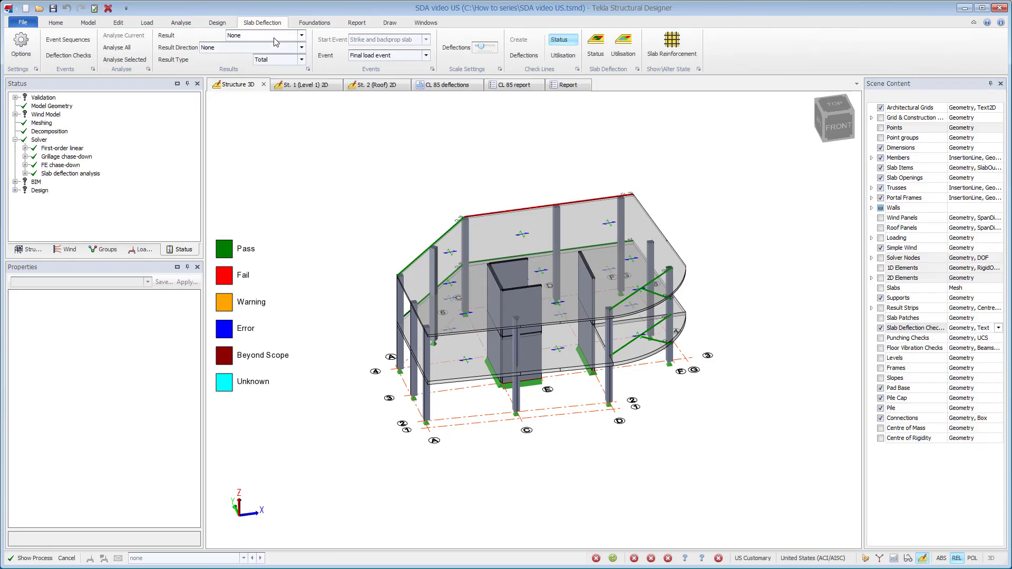
pyautogui.click(273, 36)
pyautogui.click(274, 46)
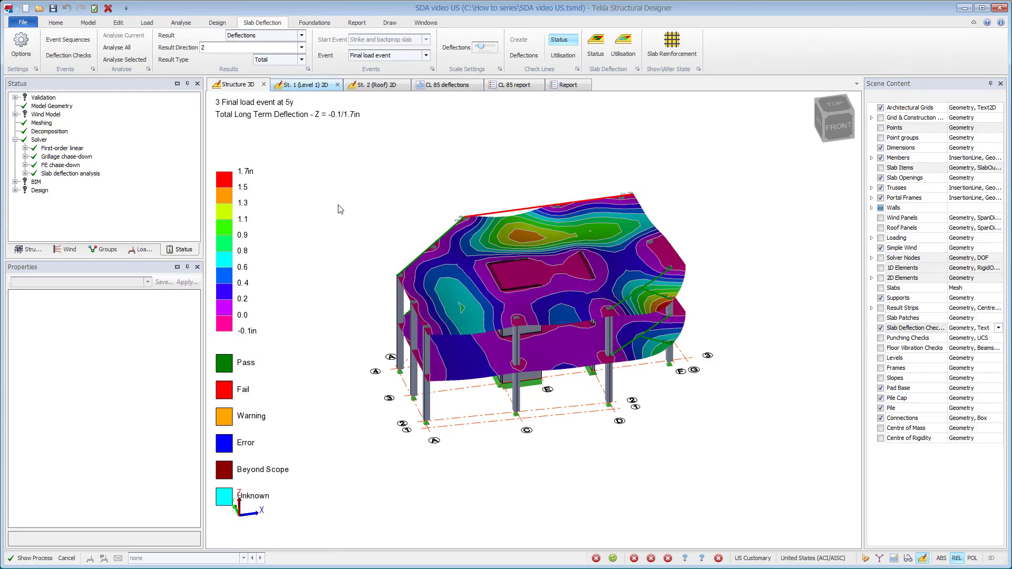